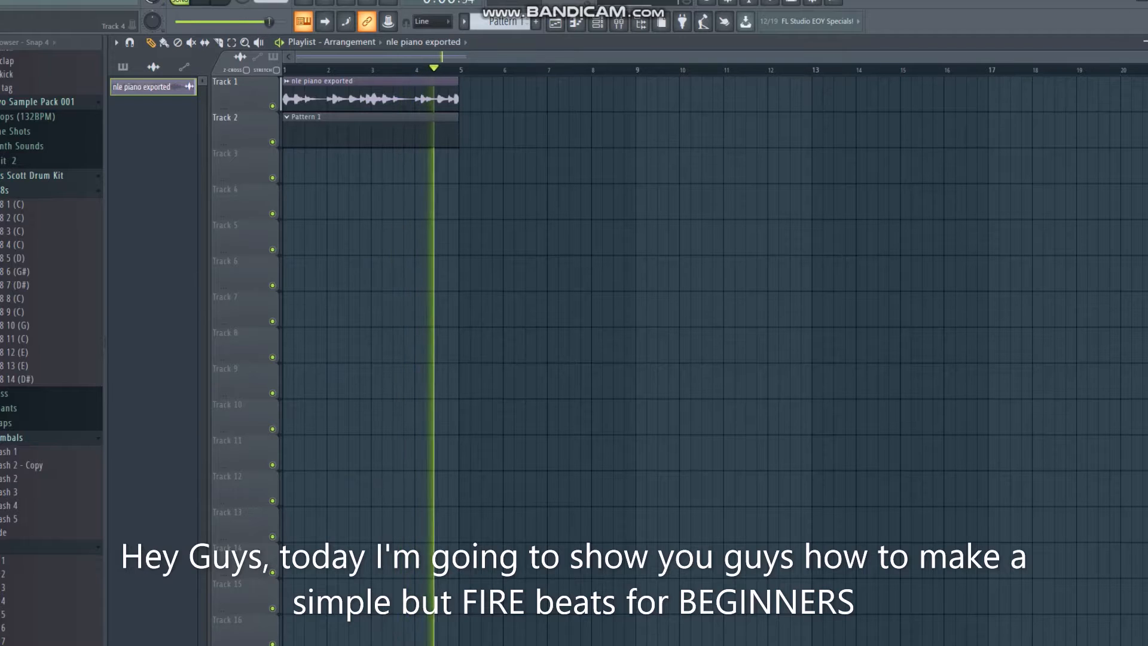
- Review the kick's effects on mixer Insert 1: the first Fruity parametric EQ 2, the Fruity soft clipper and the second EQ
key("space")
key("F6")
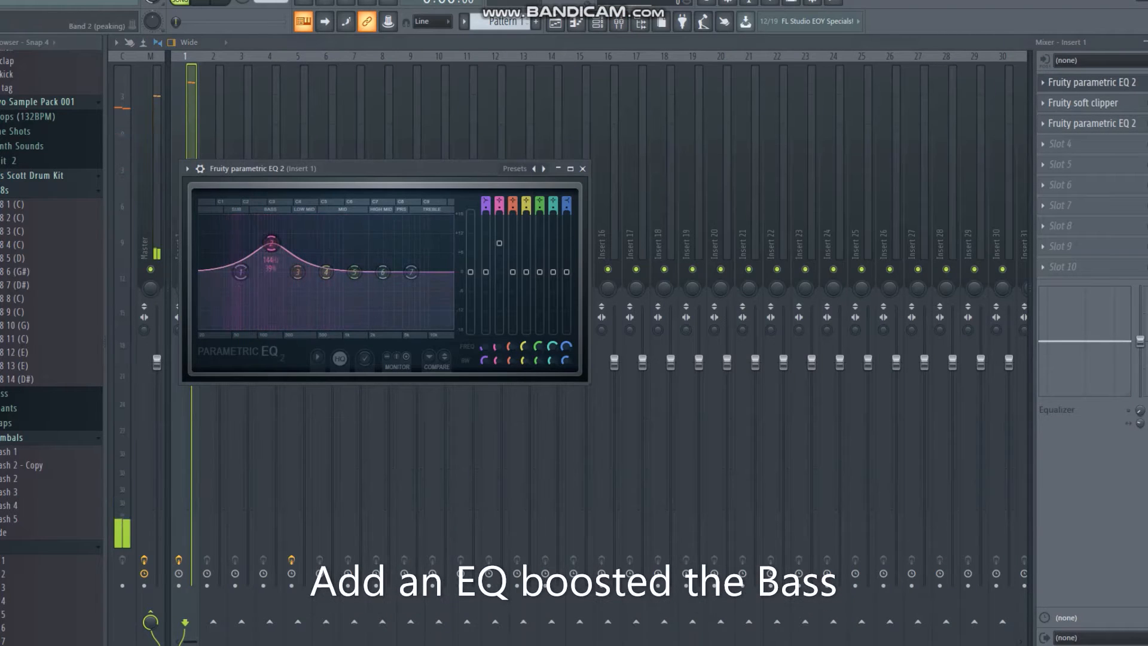
key("Escape")
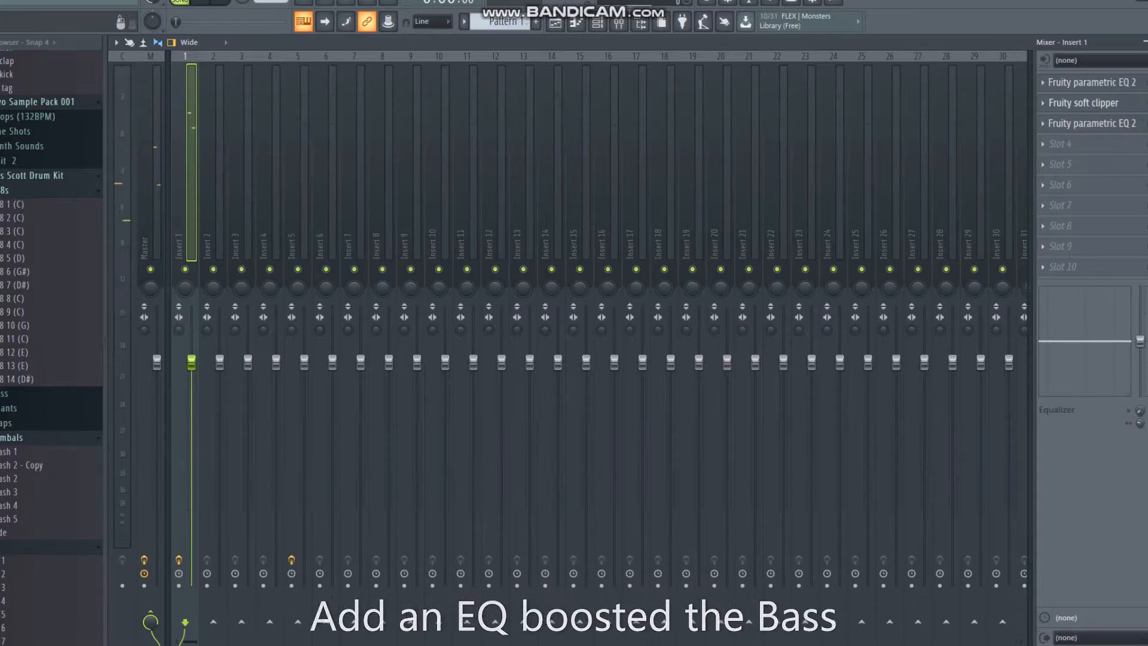
left_click(1083, 103)
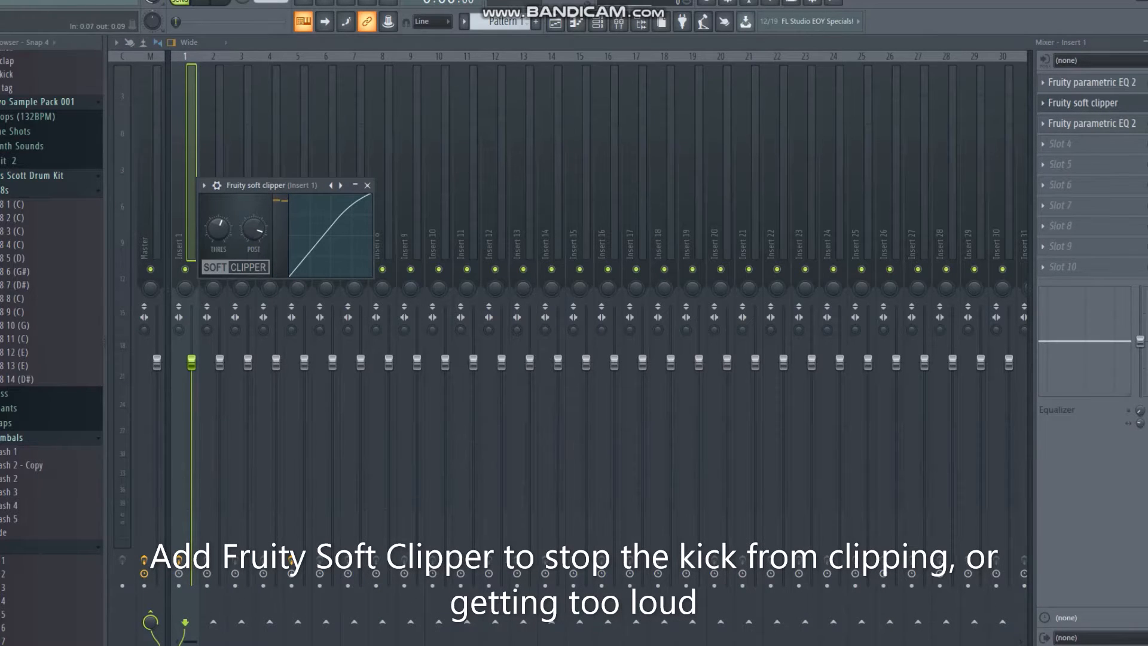
left_click(367, 185)
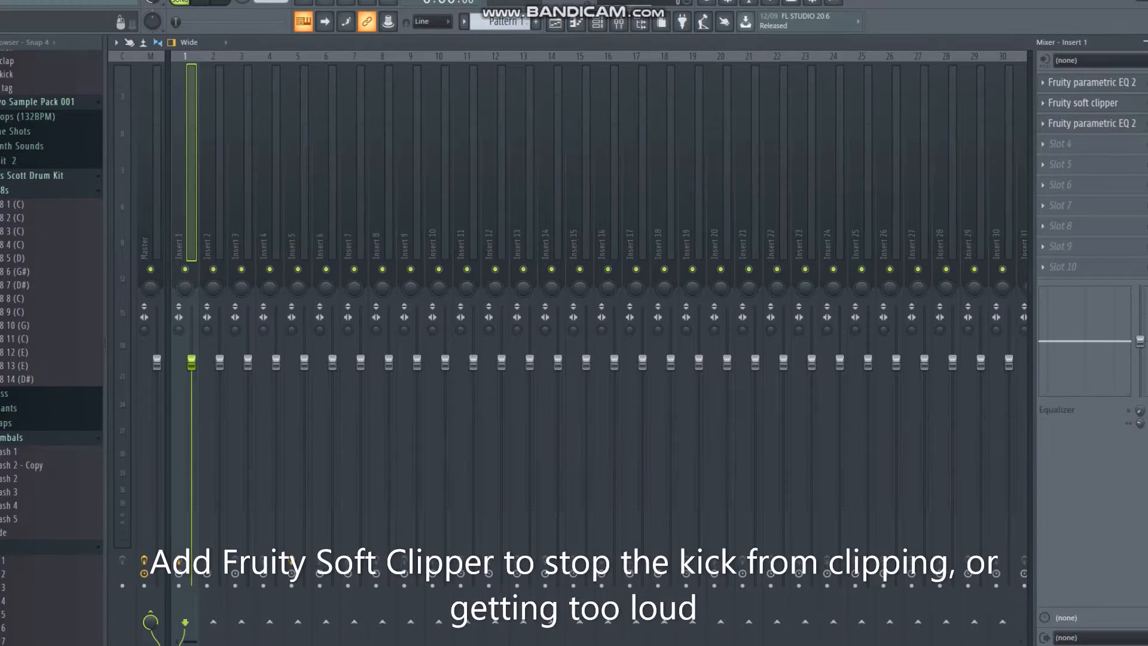
left_click(1092, 124)
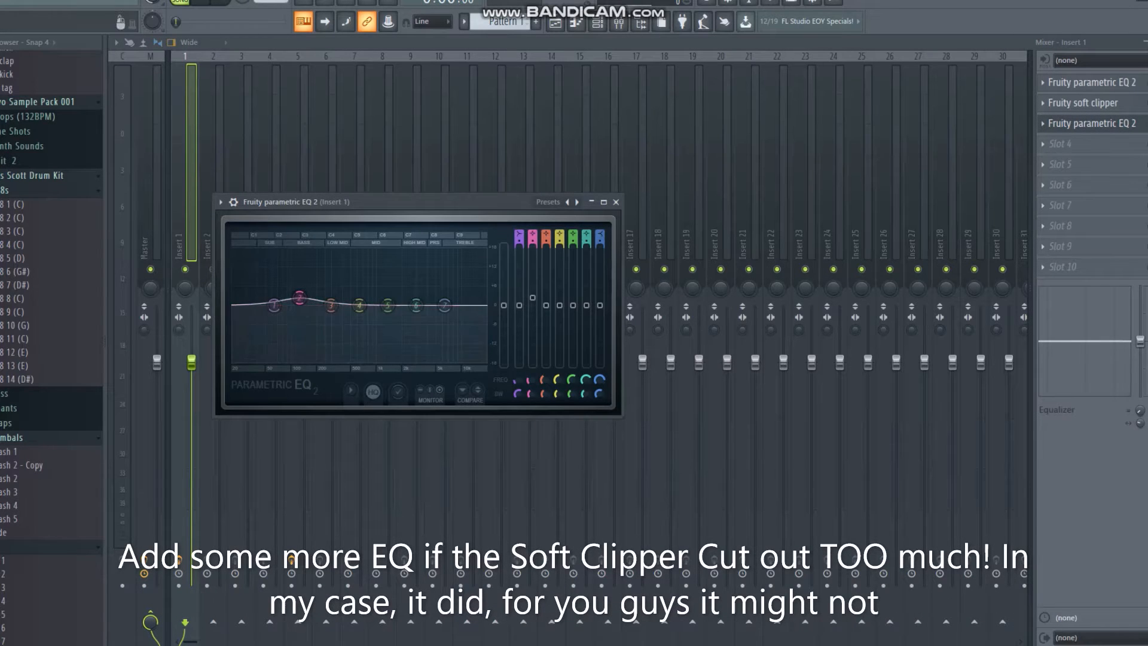
left_click(616, 202)
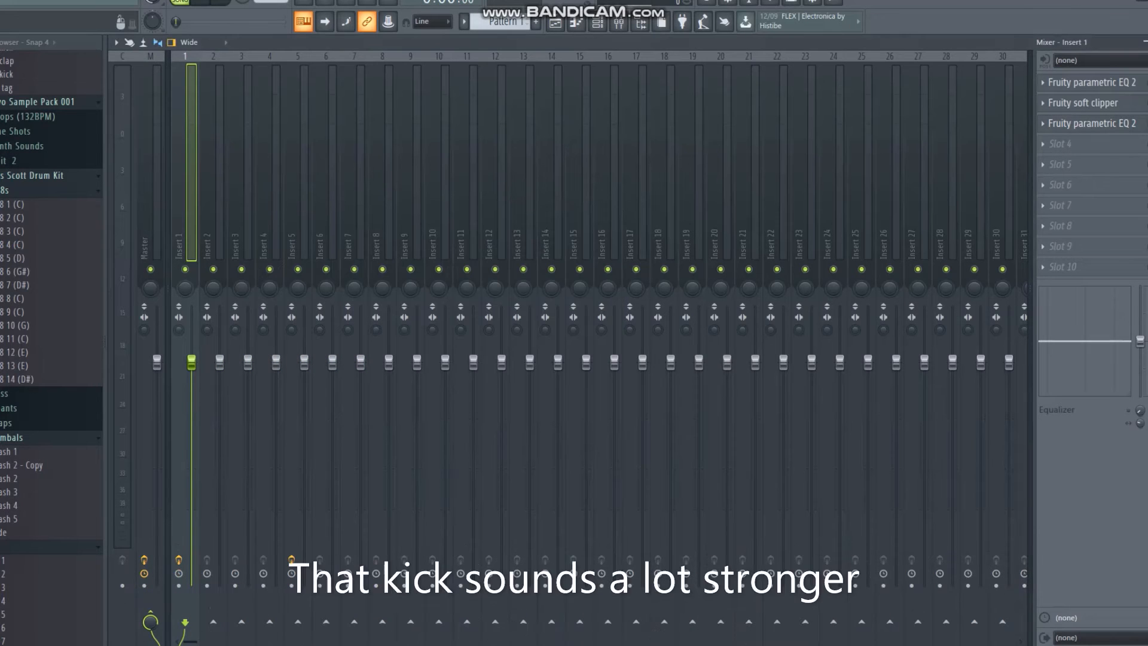
key("space")
- Inspect the 808's bass boost in Fruity parametric EQ 2 on mixer Insert 5
key("F9")
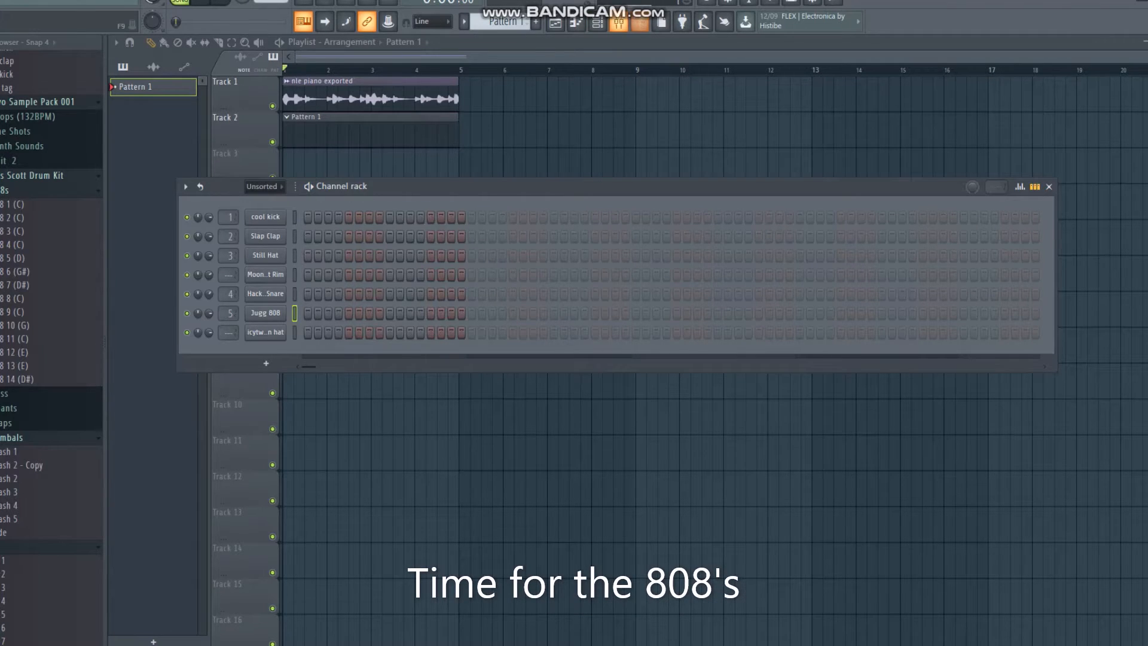
key("F9")
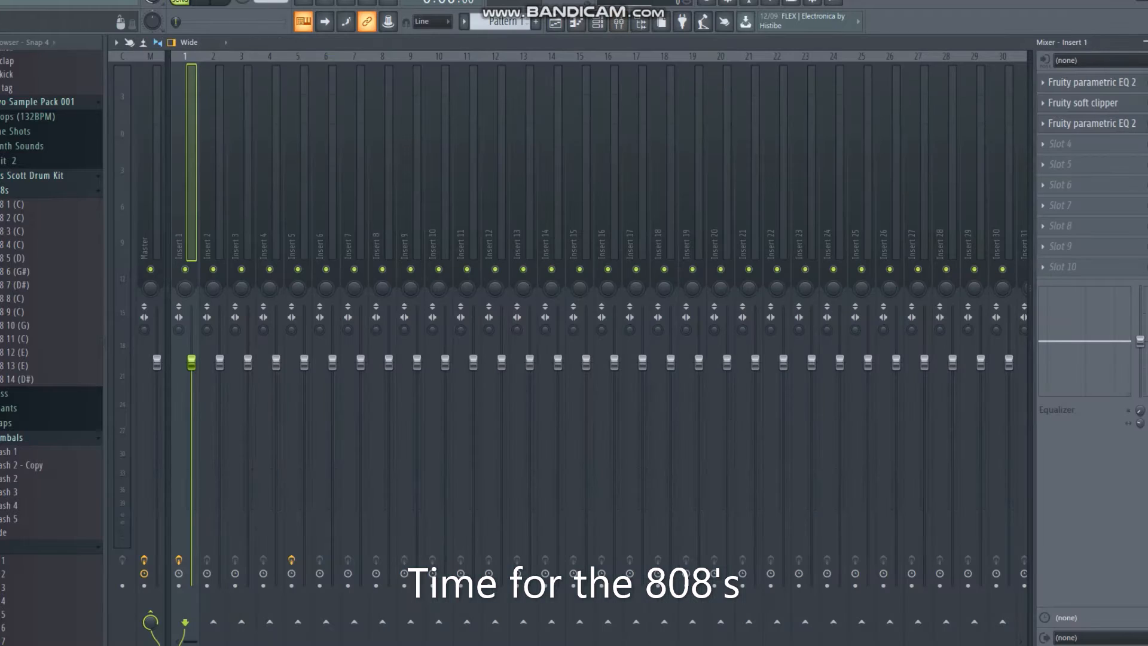
left_click(298, 240)
left_click(1092, 82)
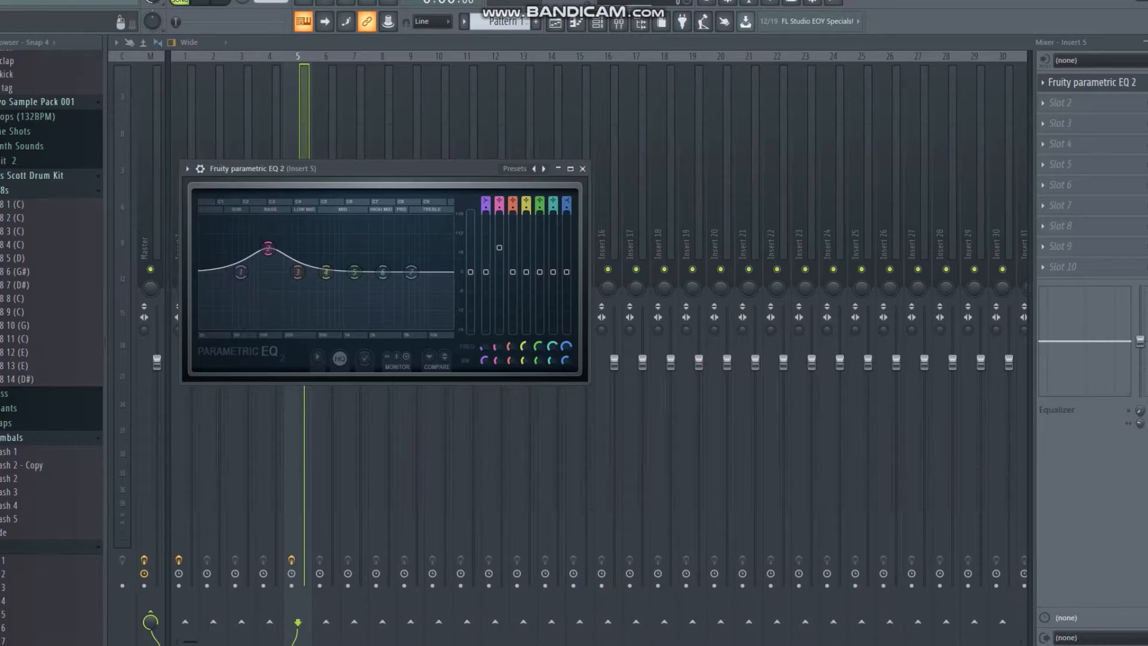
key("Escape")
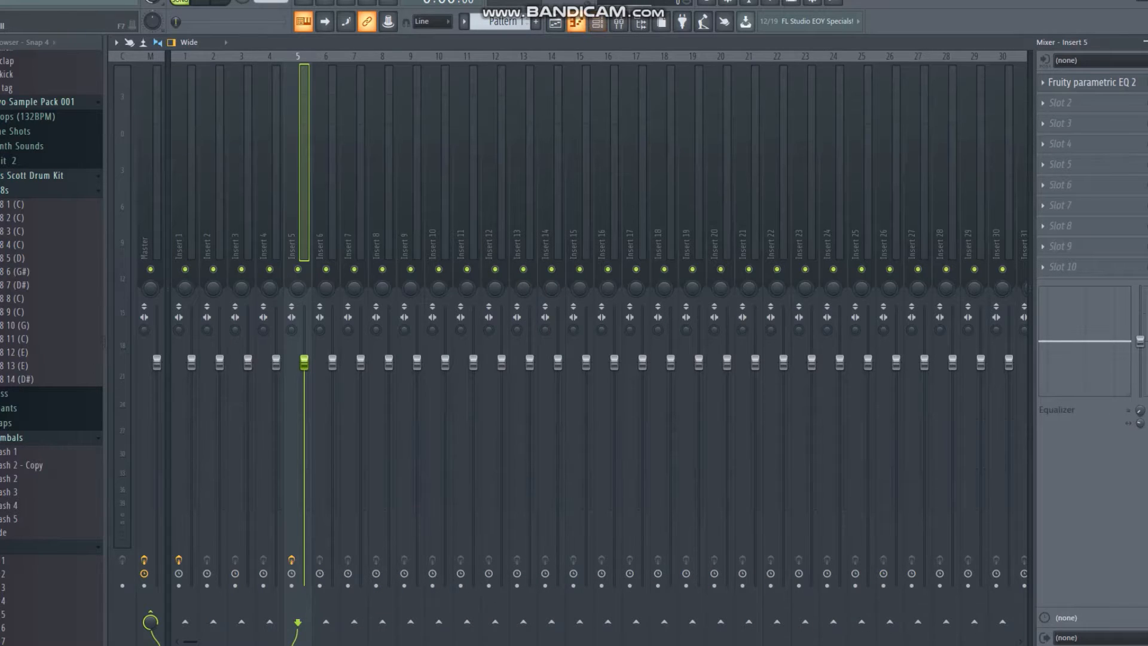
- Enable Cut itself on the Jugg 808 channel and set its volume envelope to full hold with attack, decay, sustain and release at minimum
left_click(598, 23)
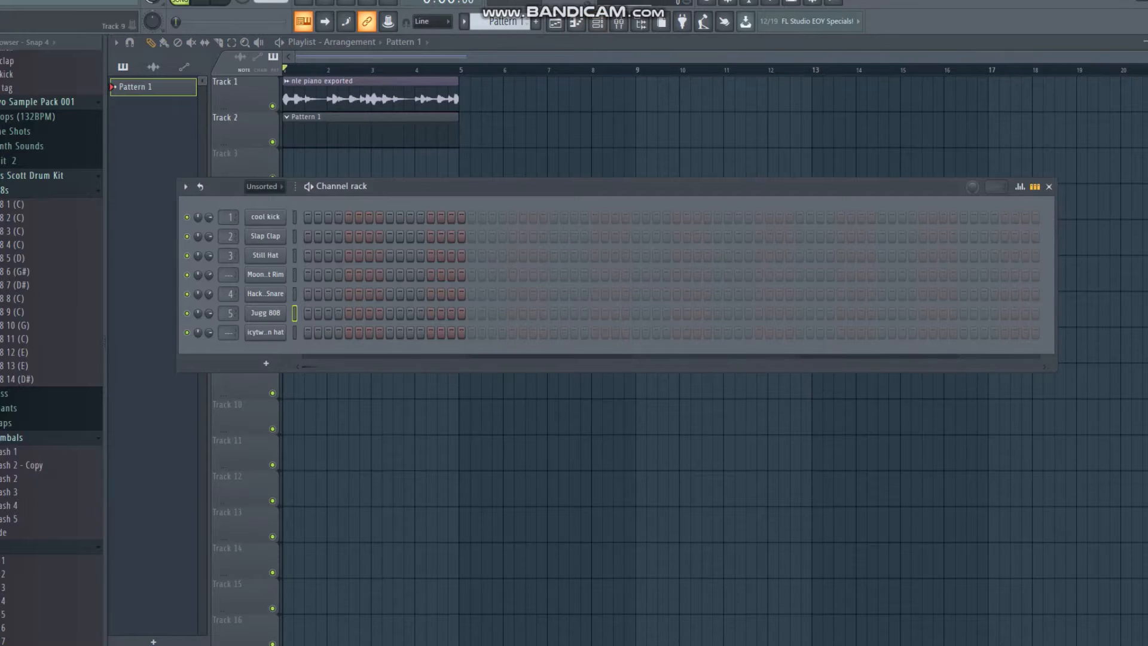
right_click(284, 308)
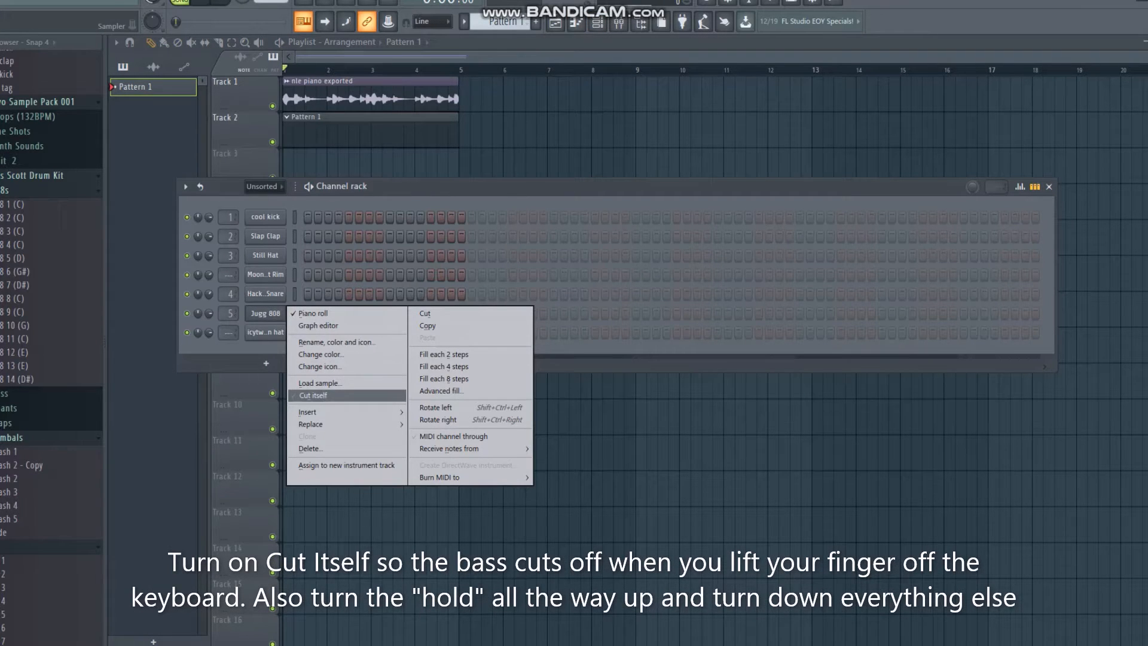
left_click(313, 395)
left_click(265, 314)
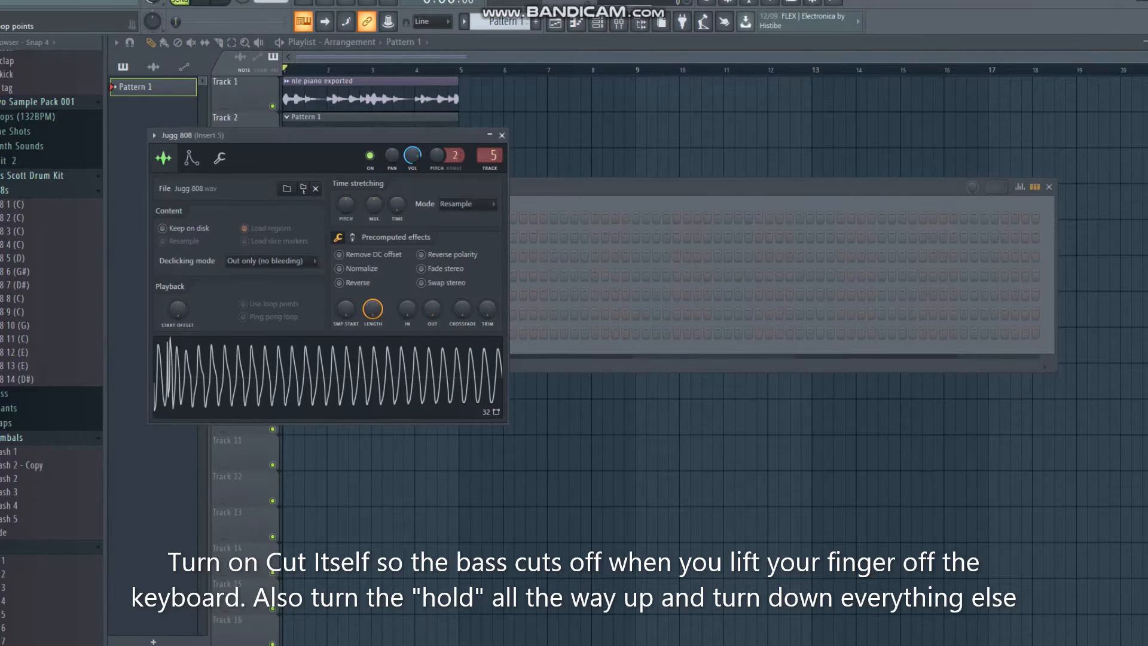
left_click(192, 158)
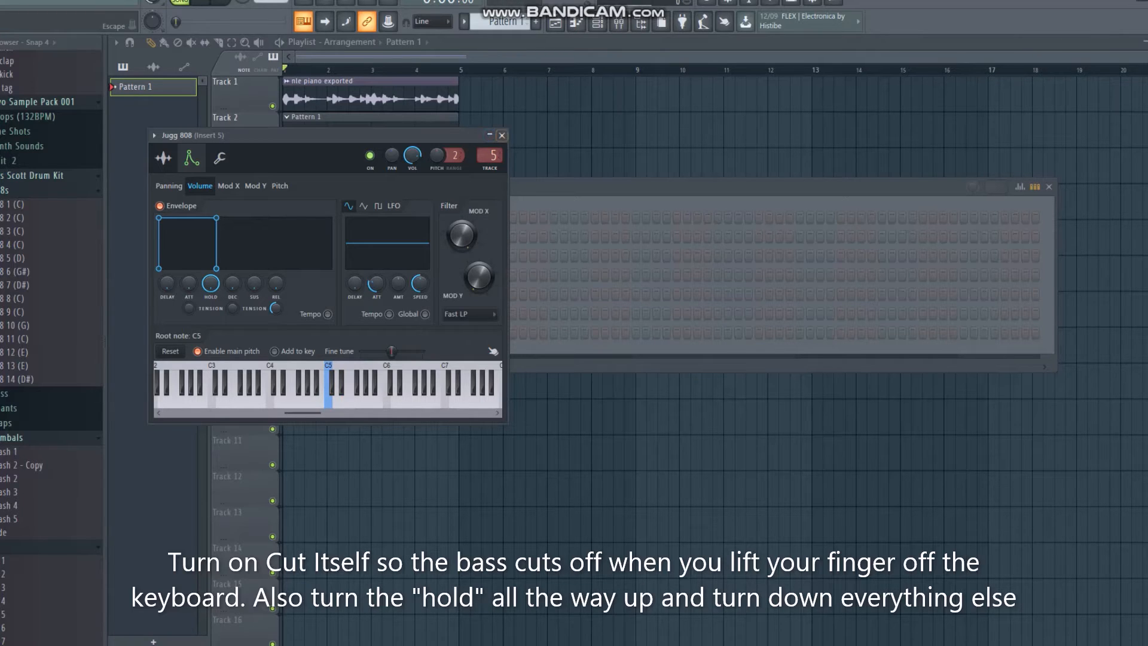
left_click(502, 135)
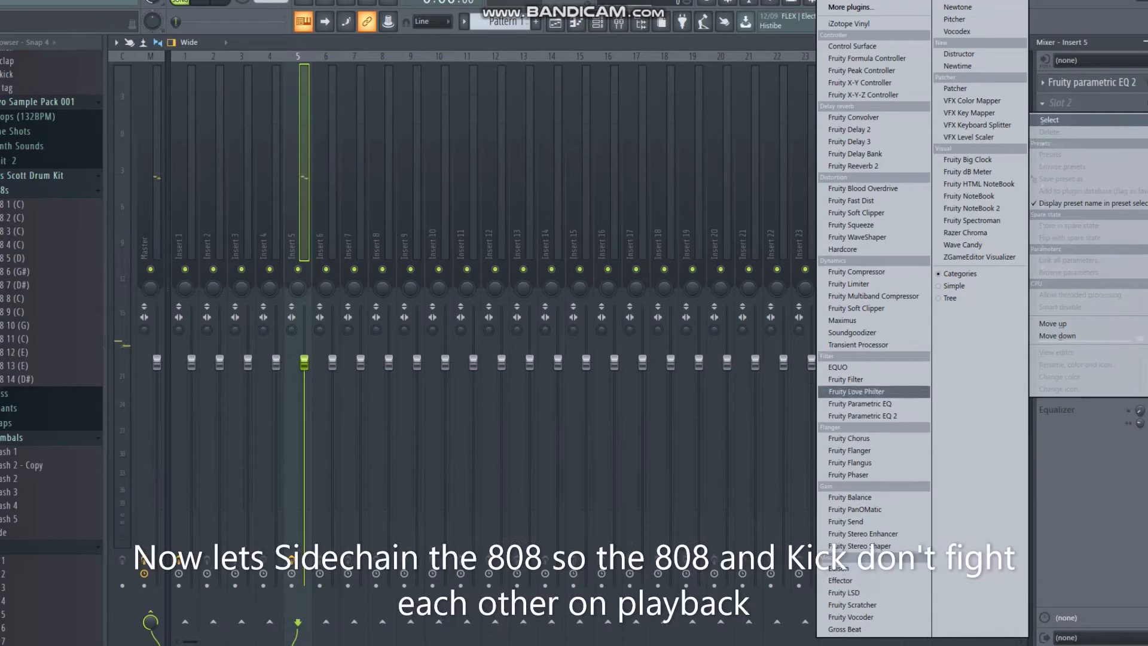
- Add Fruity Limiter in slot 2 of Insert 5, using compressor mode with a lowered threshold and a raised ratio
left_click(846, 284)
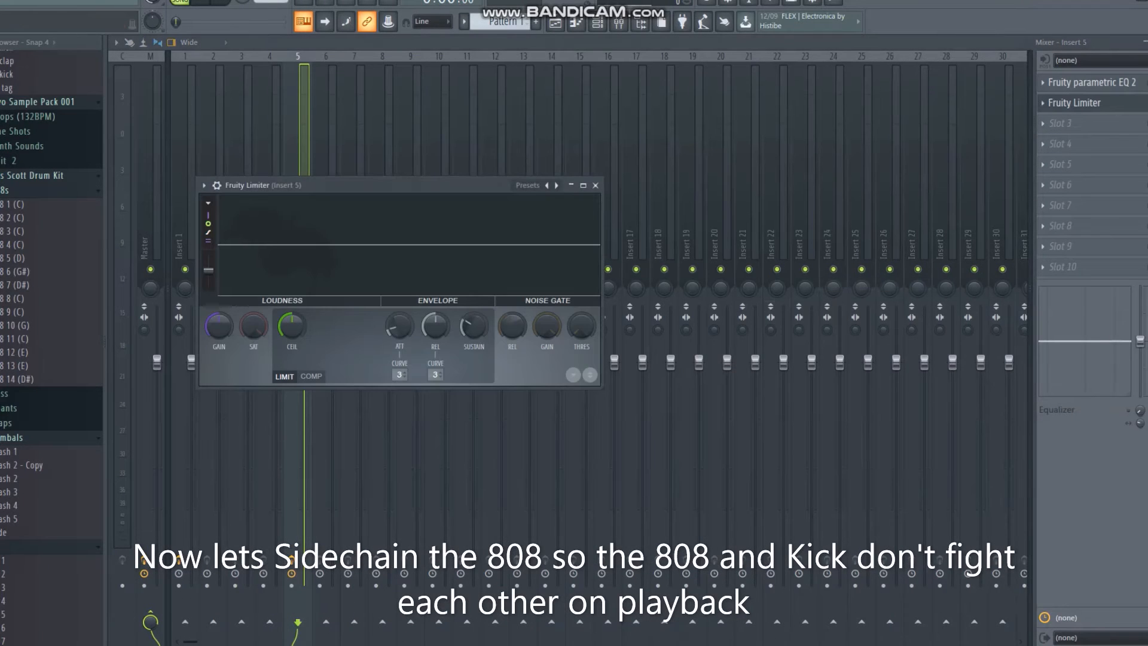
key("z")
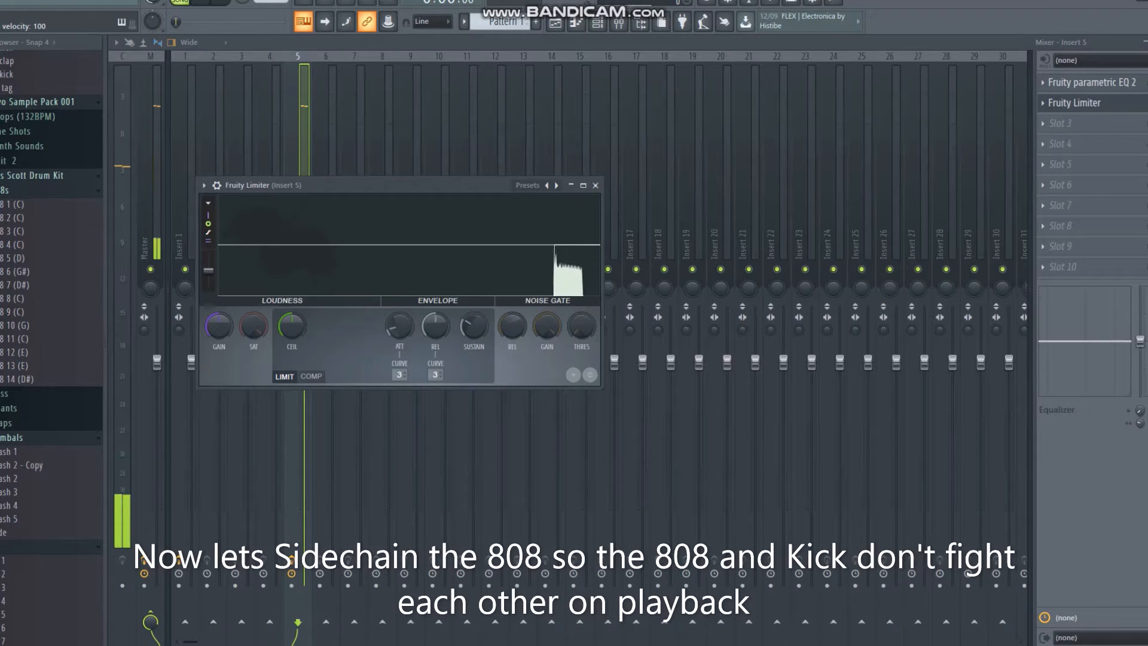
left_click(311, 376)
left_click_drag(292, 326, 292, 338)
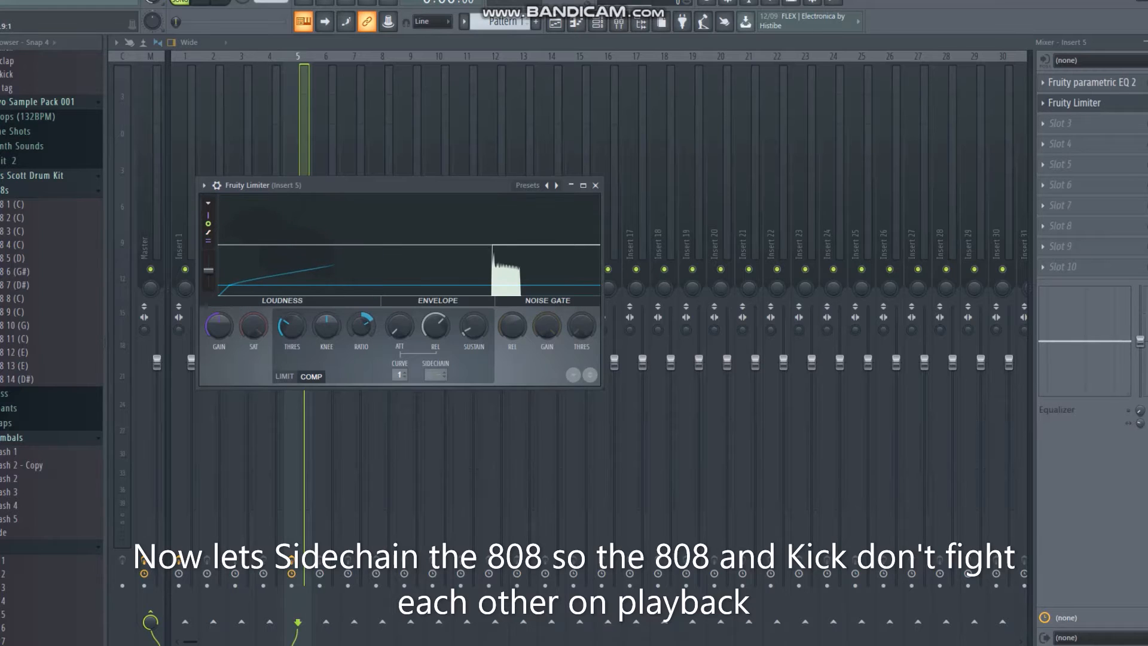
- Play repeated 808 notes to test the compression, and close the limiter and mixer
key("z")
key("z")
key("z")
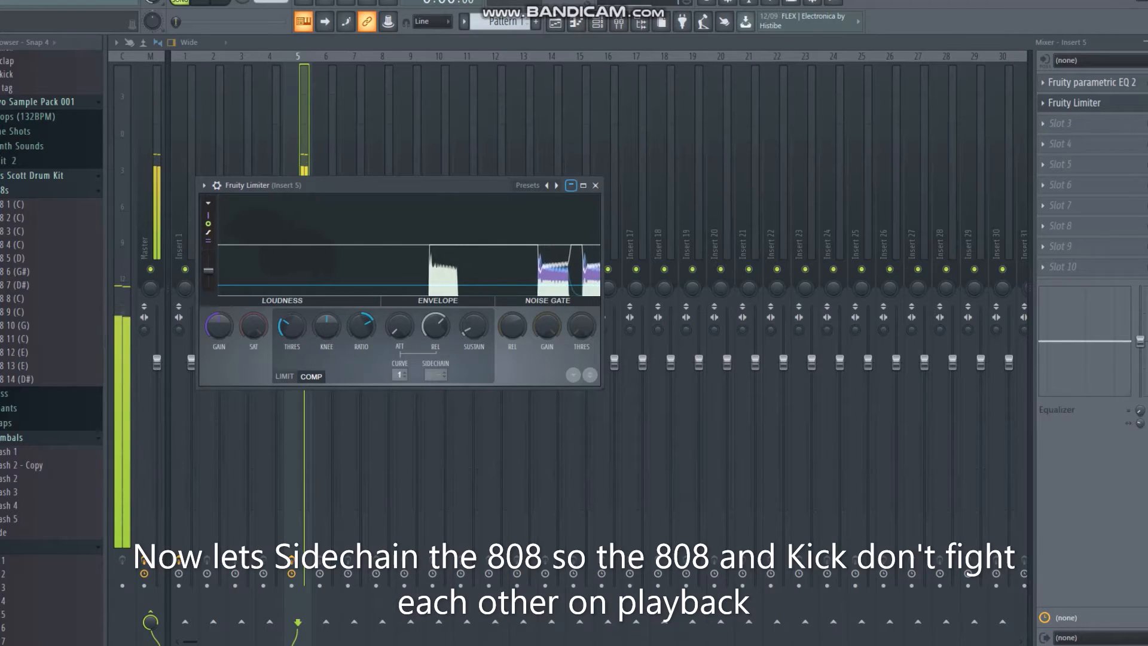
key("z")
key("z")
key("z")
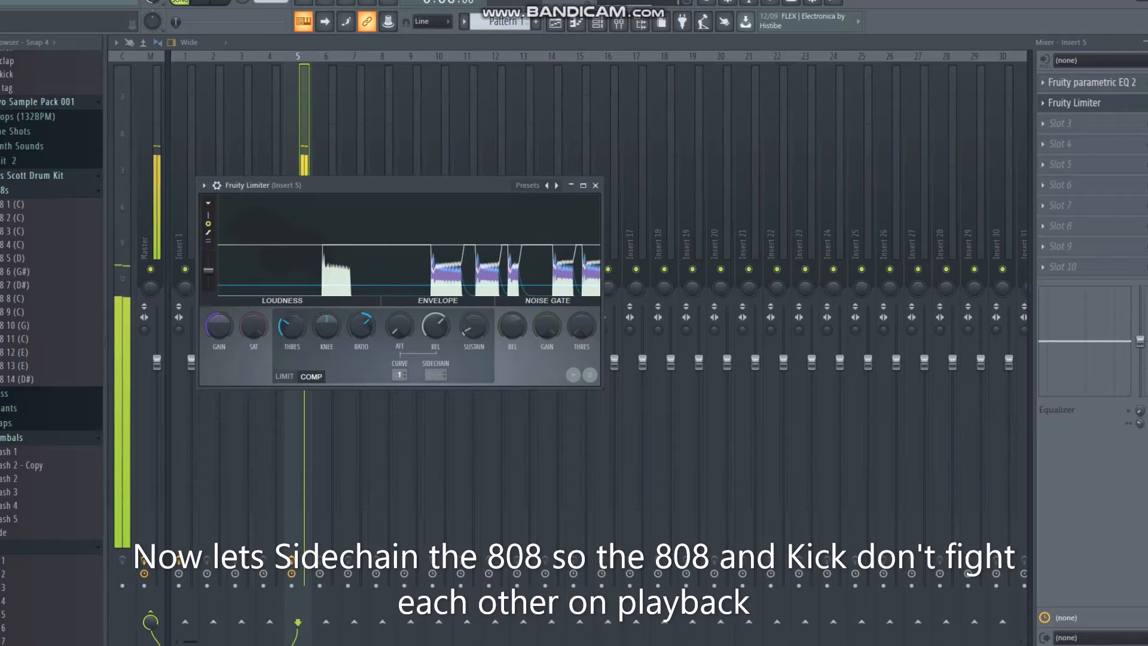
left_click(571, 186)
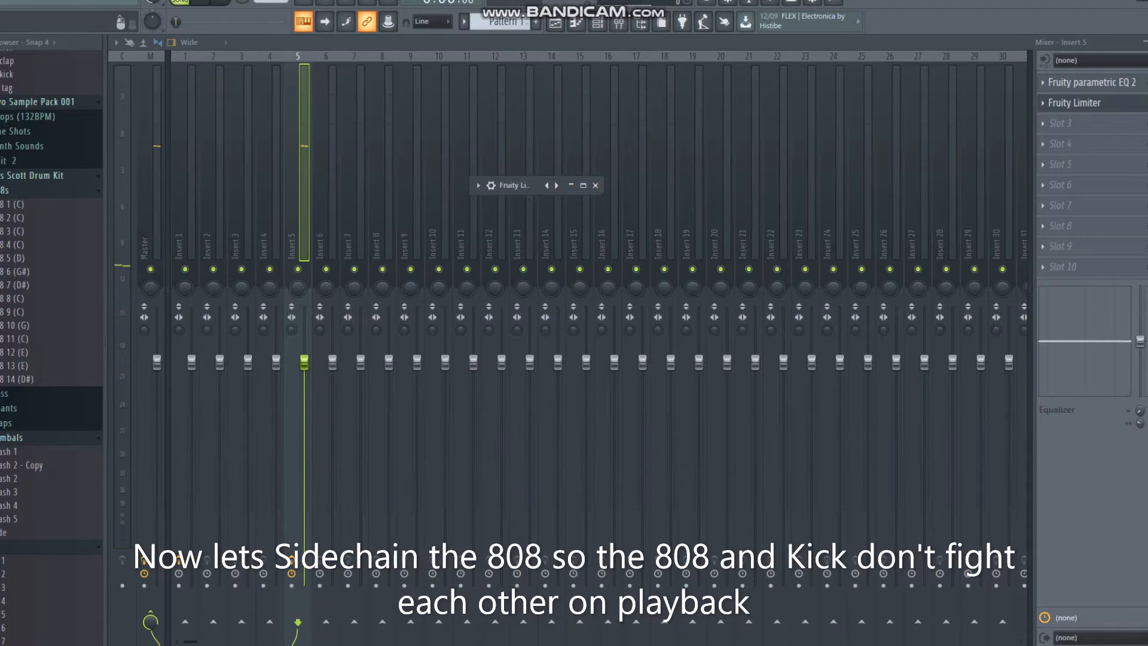
left_click(596, 186)
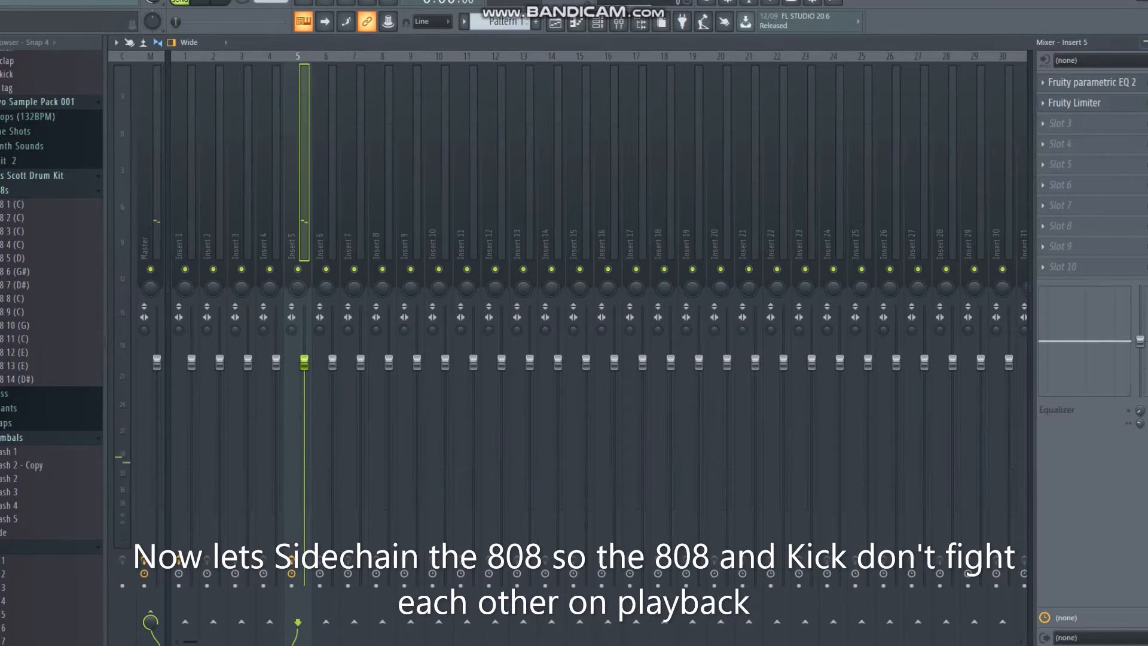
left_click(1144, 43)
left_click(1106, 162)
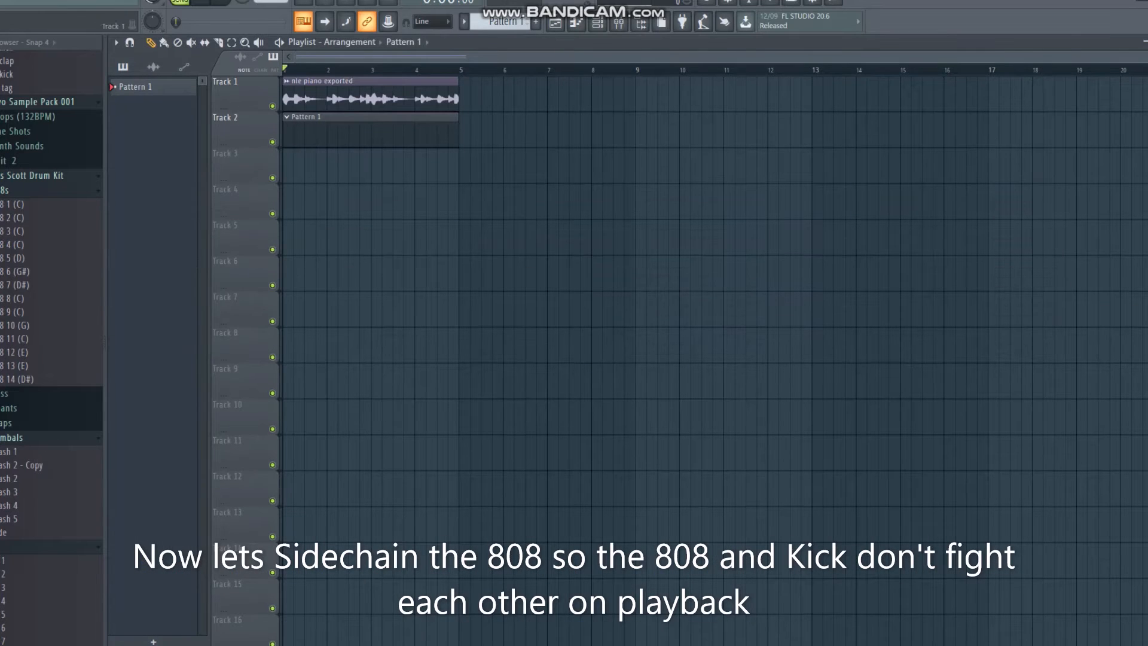
- Place Slap Clap notes on C5 at the third beat of bars 1 to 4 in the piano roll
key("F7")
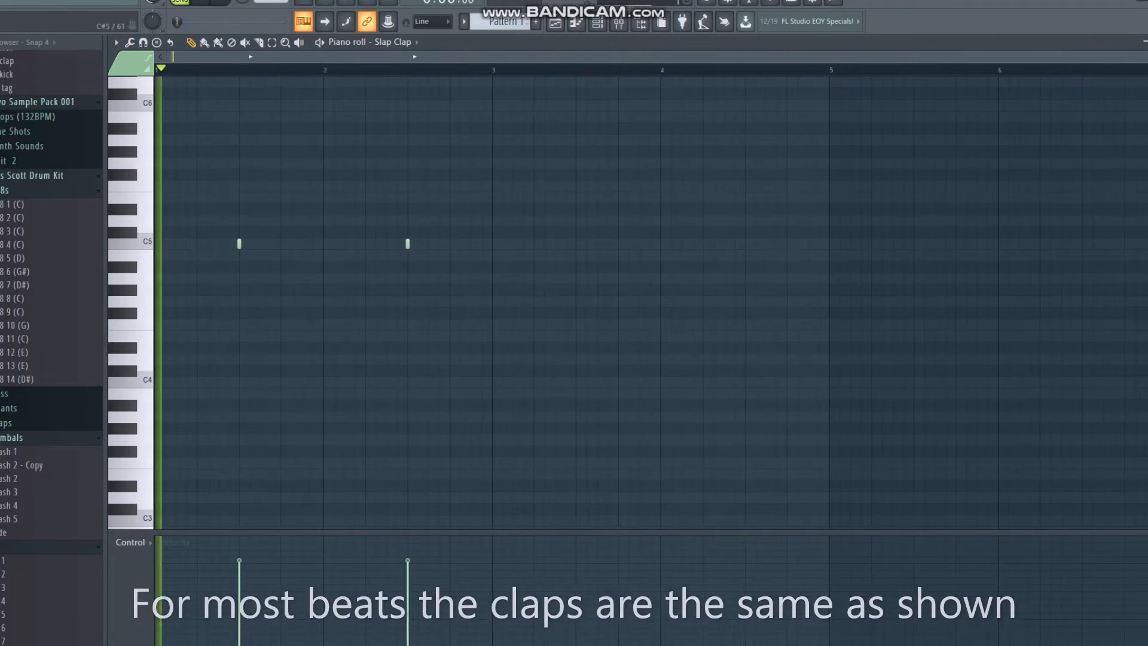
left_click(576, 245)
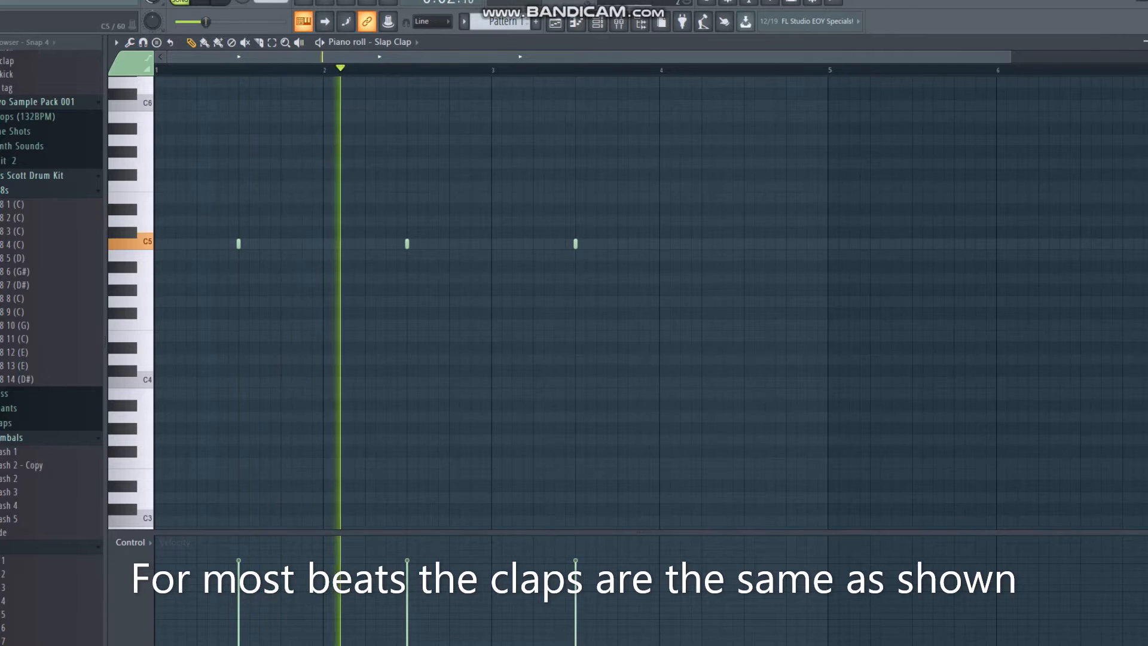
left_click(744, 244)
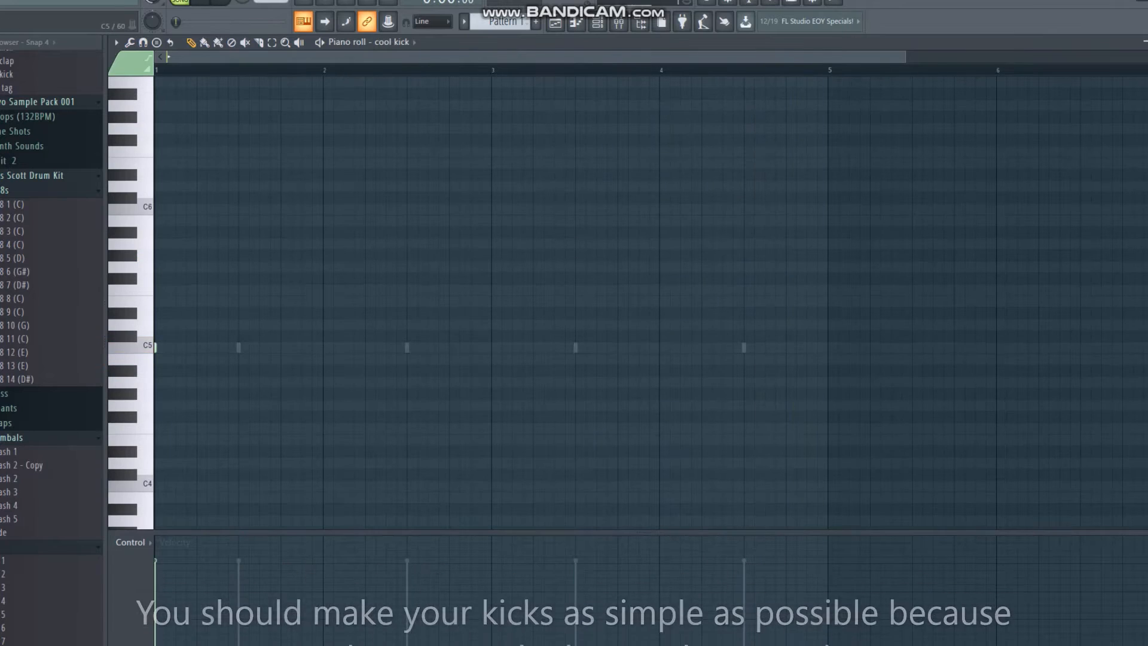
- Add cool kick notes on C5 at steps 5 and 11 of bars 2 and 4 and at the start of bar 3
left_click(365, 348)
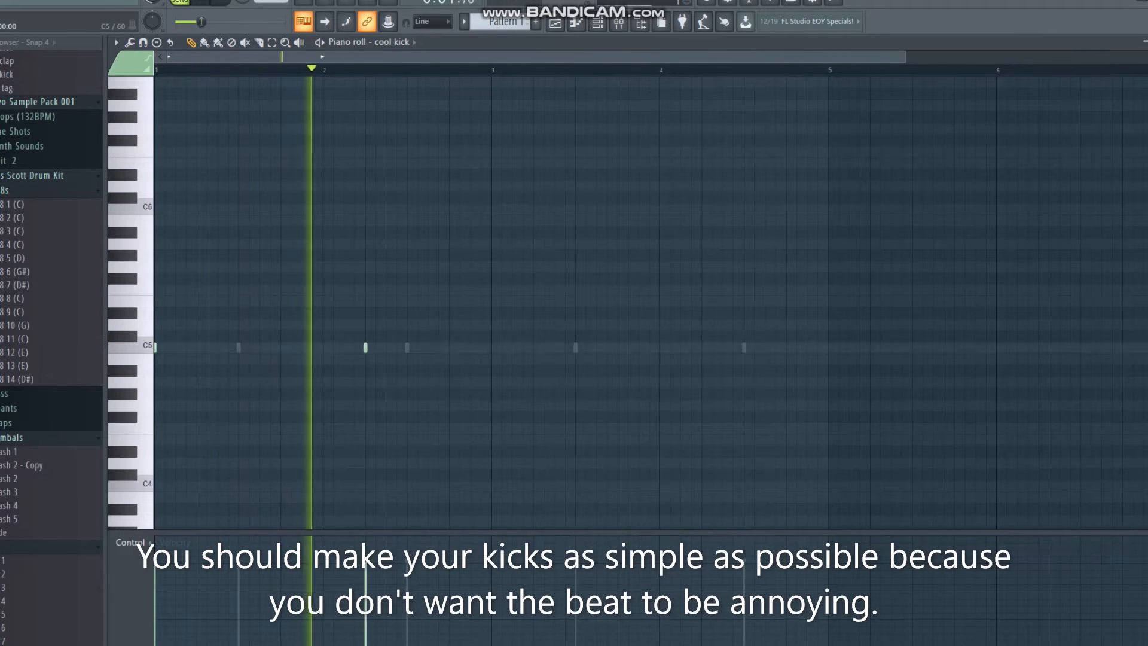
left_click(428, 347)
left_click(492, 348)
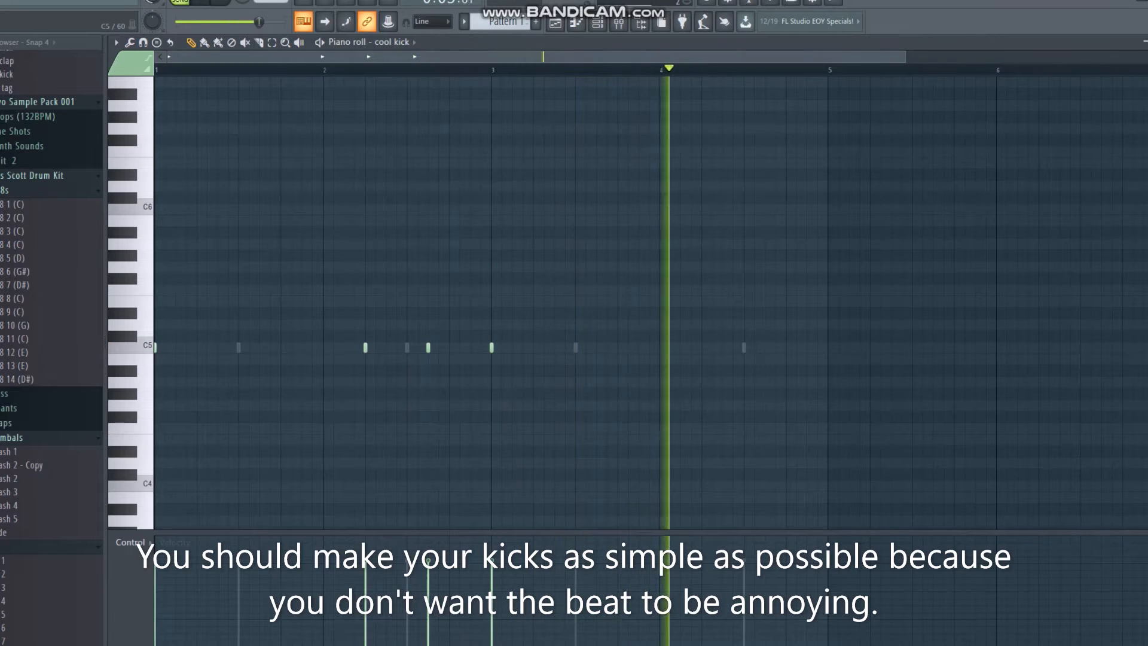
left_click(702, 348)
left_click(776, 348)
key("space")
right_click(776, 347)
left_click(766, 347)
key("space")
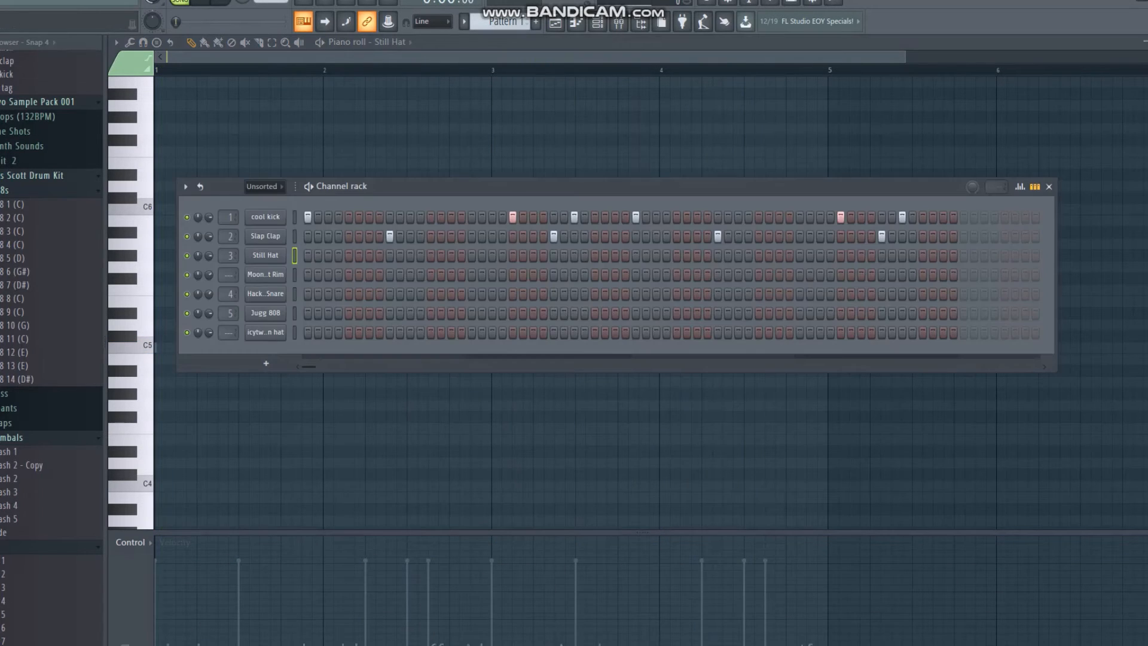
- Fill the Still Hat channel on every 2 steps across the four bars and play the pattern back
left_click_drag(308, 256, 411, 256)
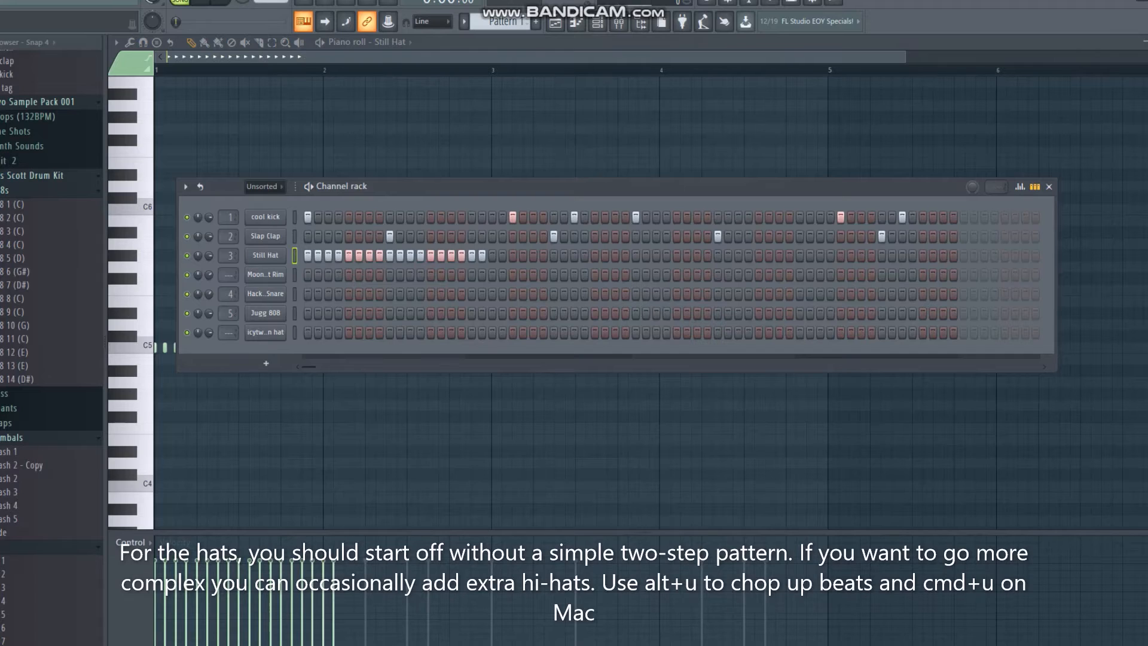
left_click_drag(482, 256, 872, 256)
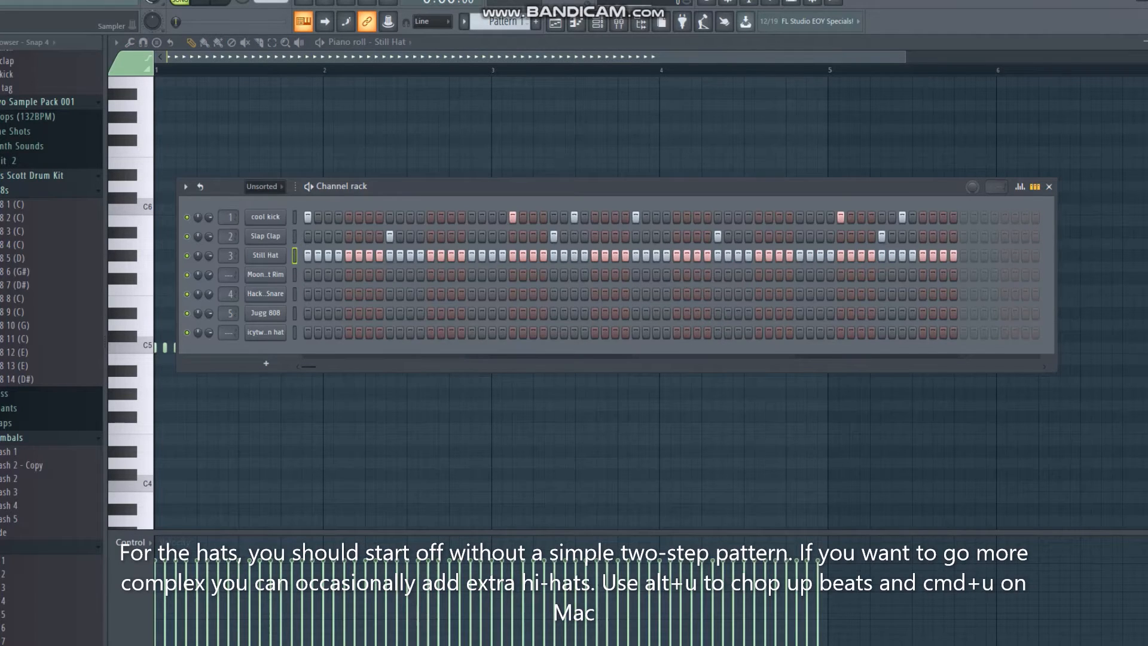
right_click(285, 255)
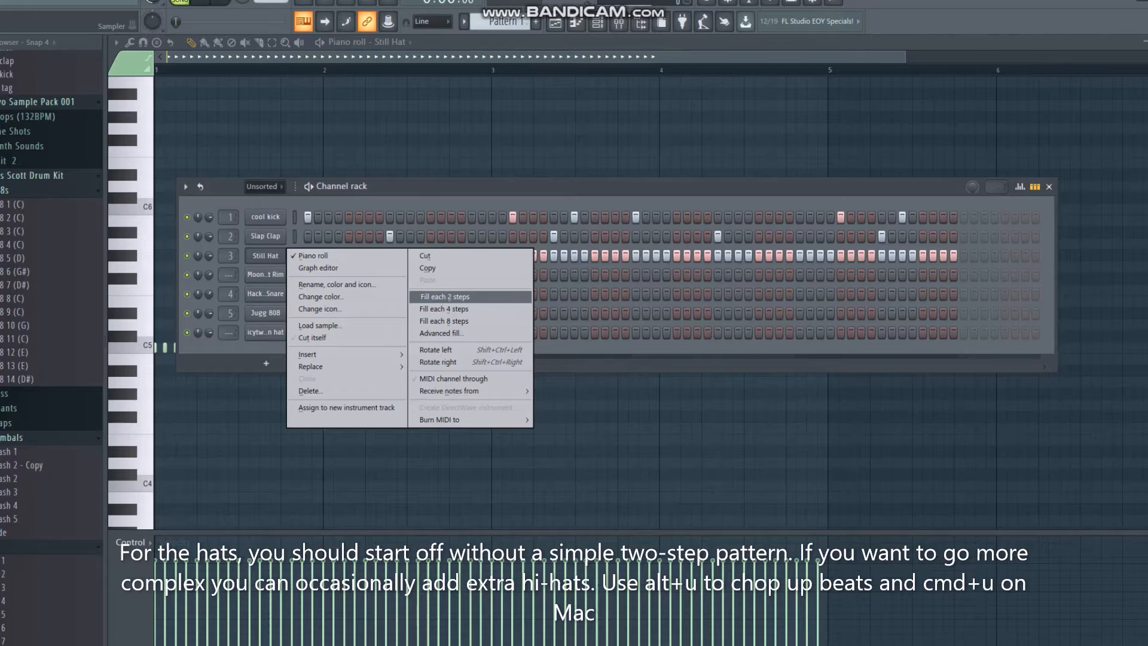
left_click(446, 297)
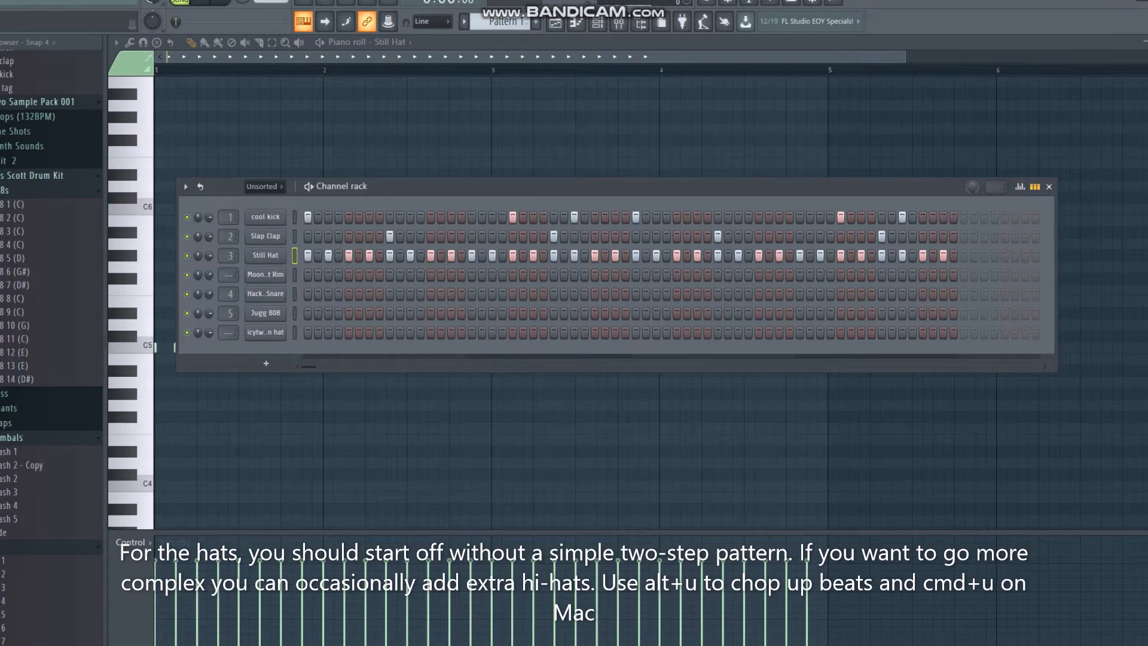
left_click(1049, 186)
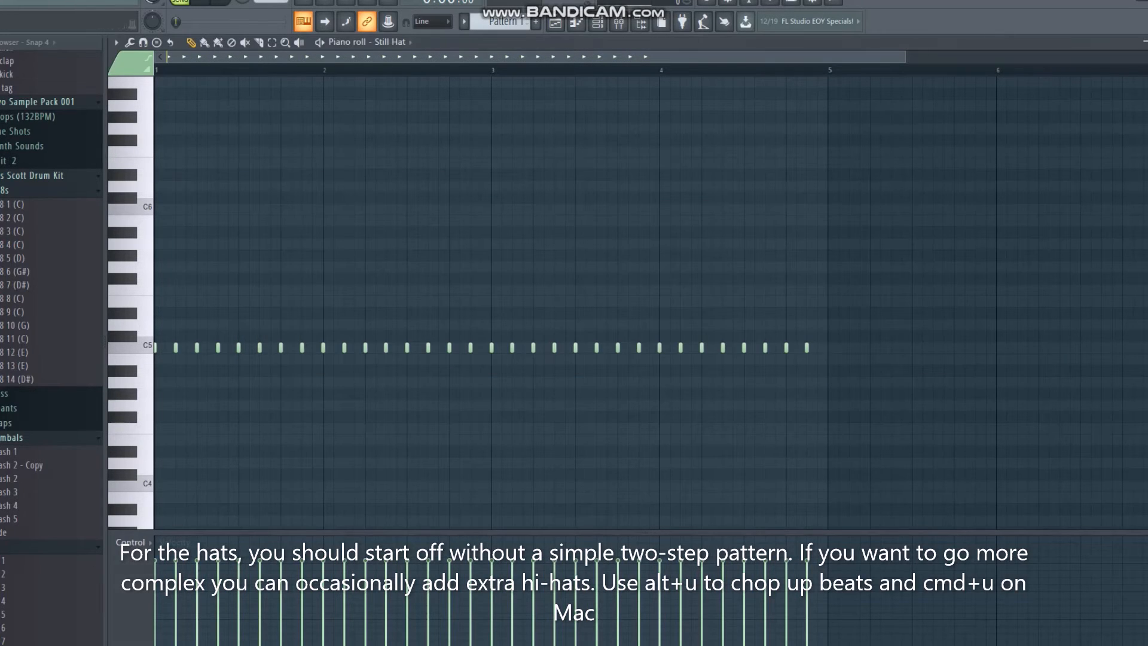
key("space")
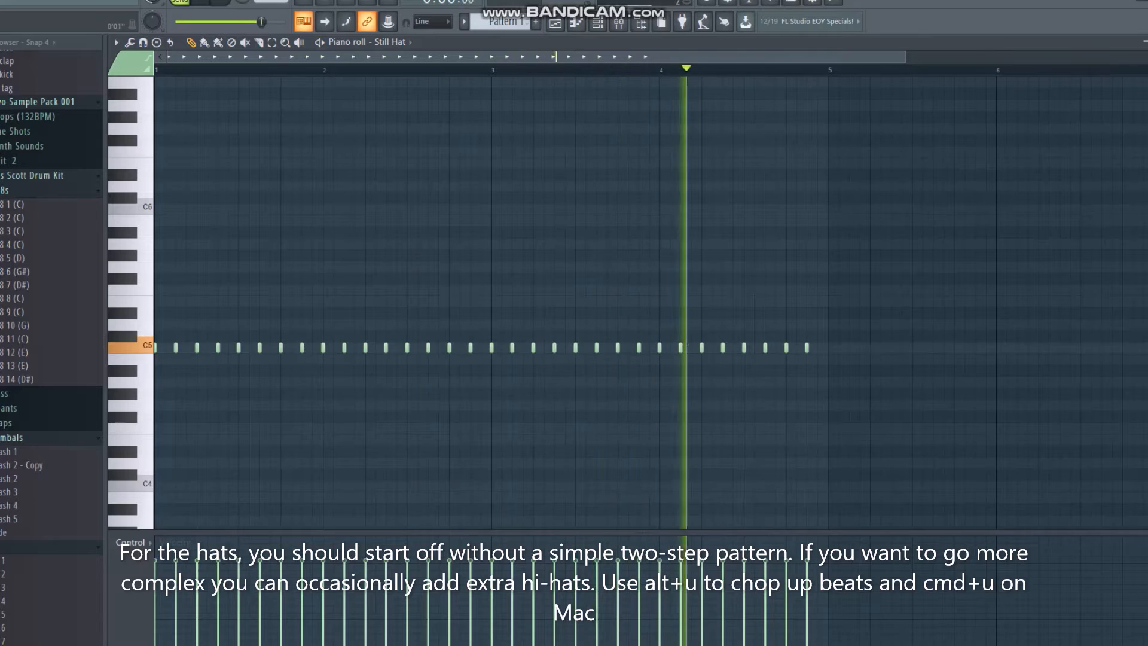
- Add extra Still Hat notes on C5 at the second step of bars 1 to 4
key("space")
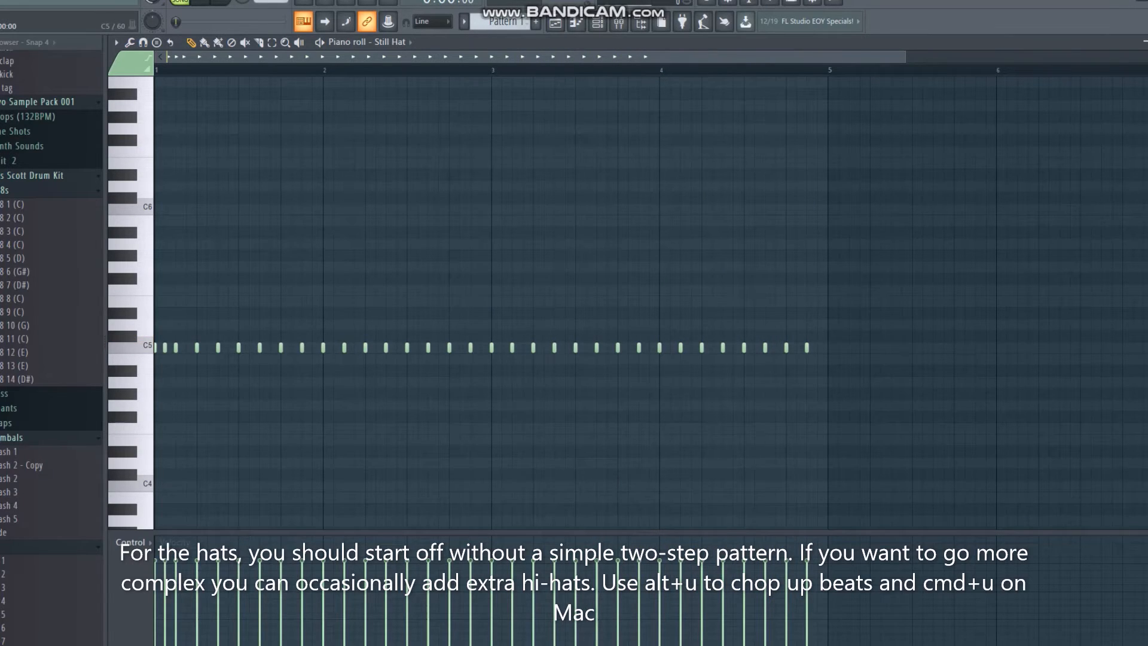
key("space")
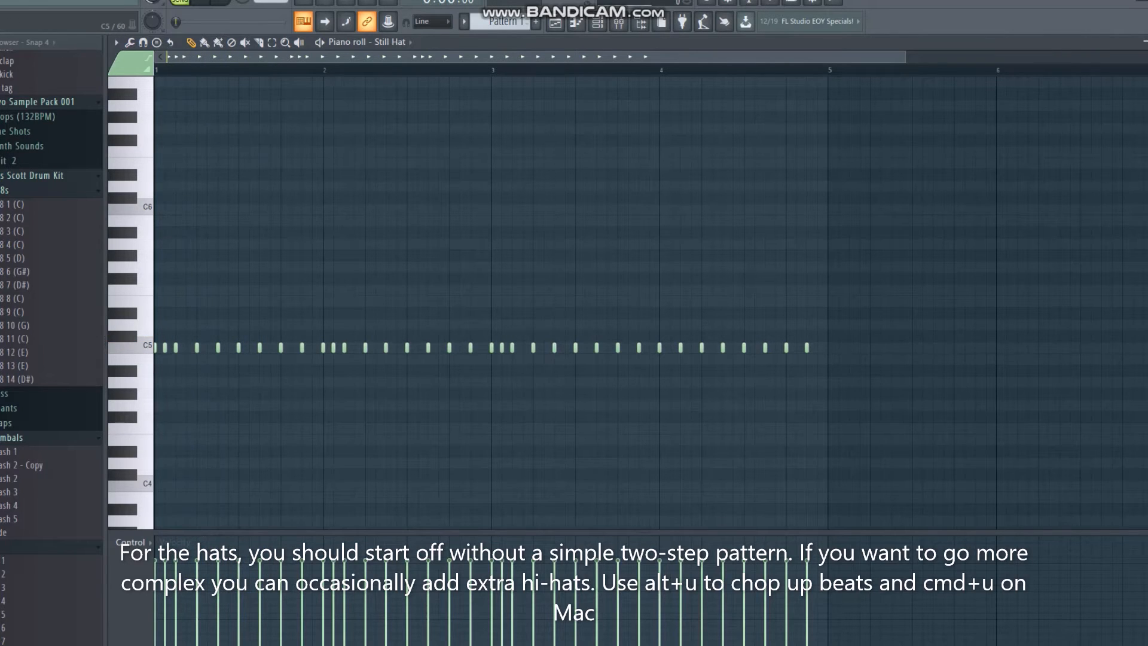
scroll(491, 335, "up", 3)
scroll(490, 335, "down", 1)
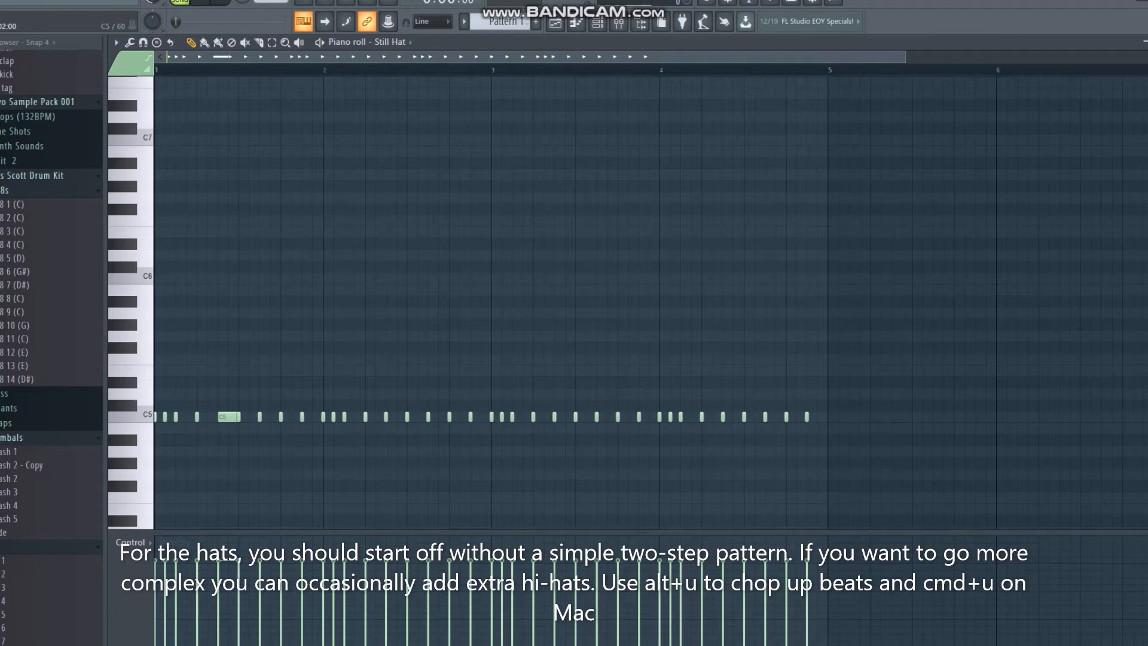
- Chop the two-step C5 hat notes at step 7 of bars 1 and 3 into rolls with the Default chopper pattern
key("alt+u")
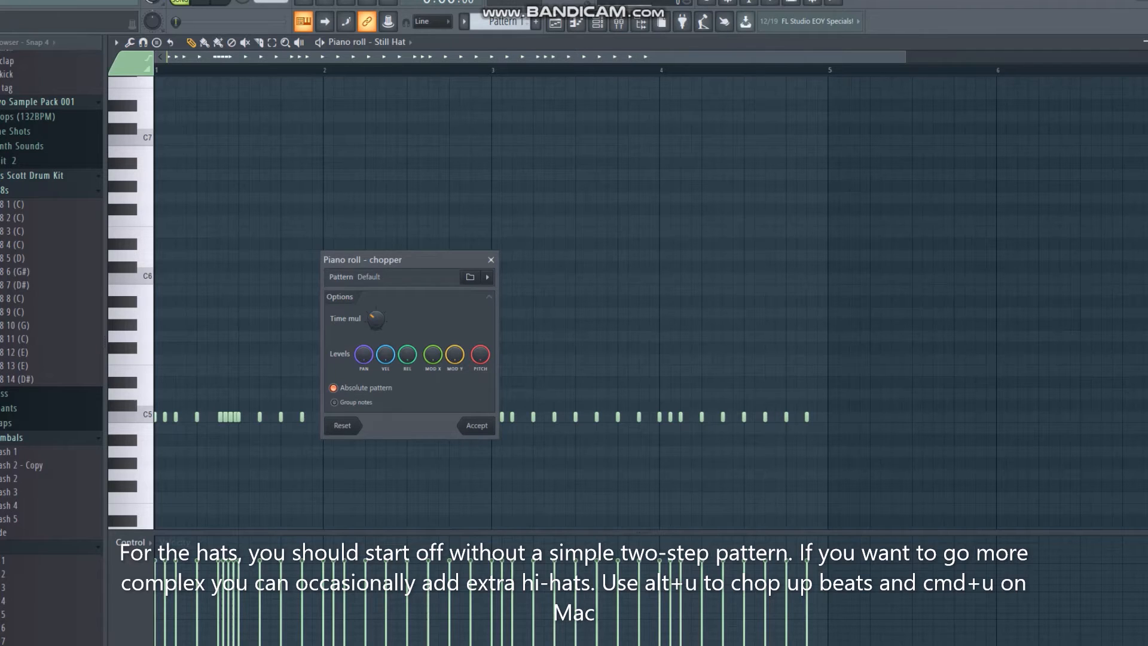
left_click(477, 427)
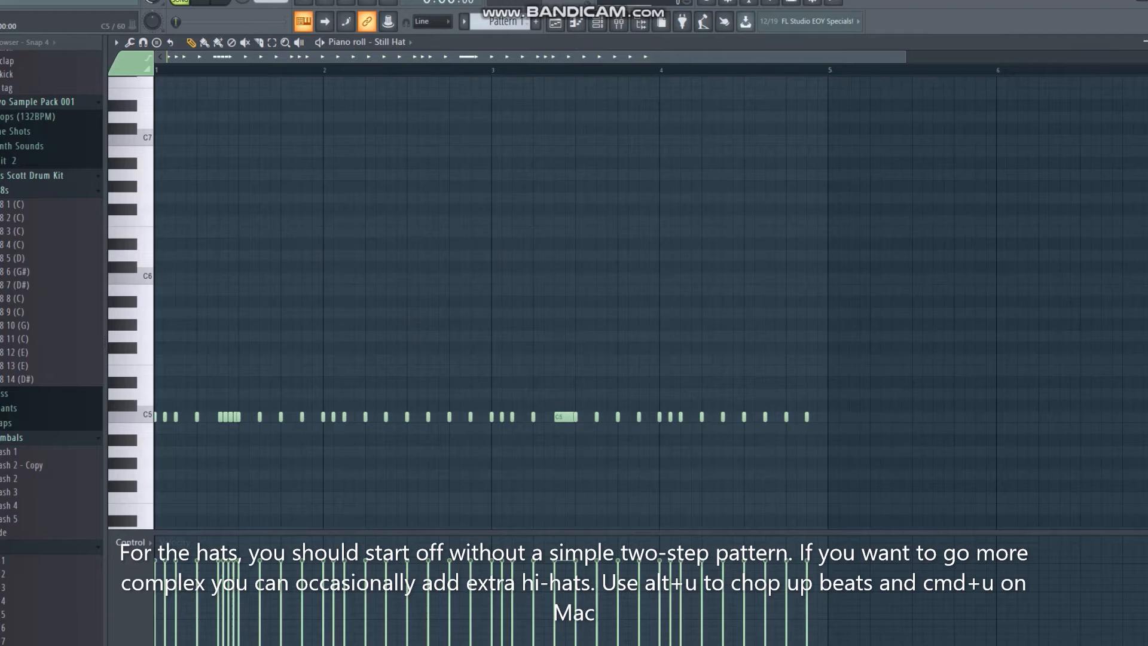
key("alt+u")
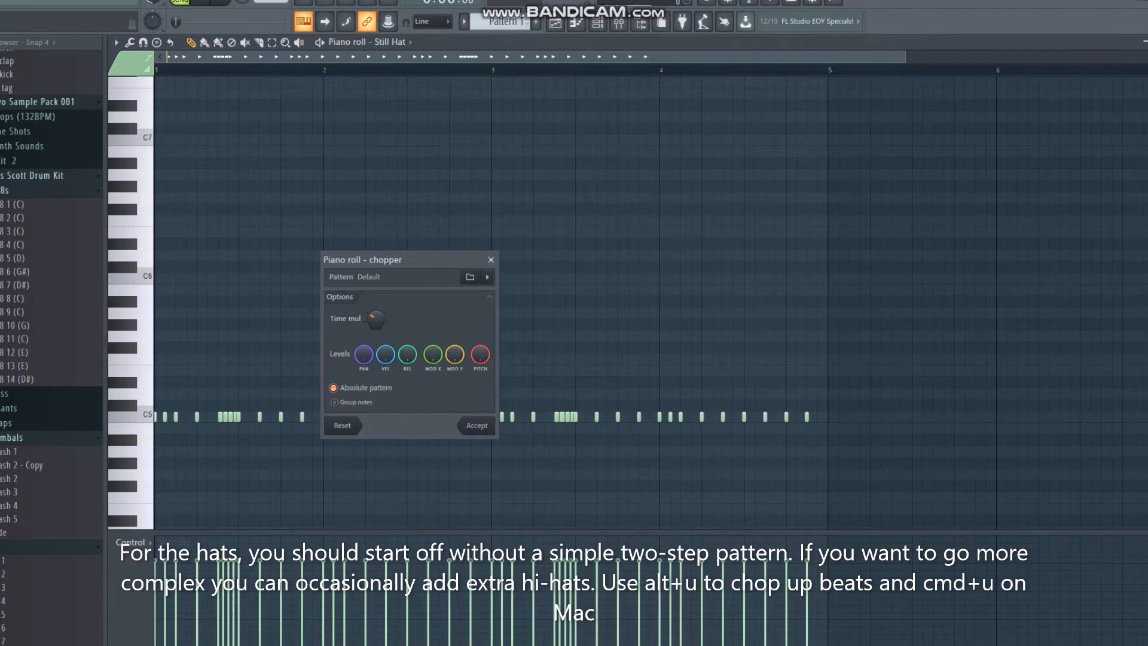
left_click(477, 426)
- Lay out Jugg 808 notes C5, D#5, C#5 in bars 1 and 2 and C5, D#5, F5 in bars 3 and 4, and play them back
key("space")
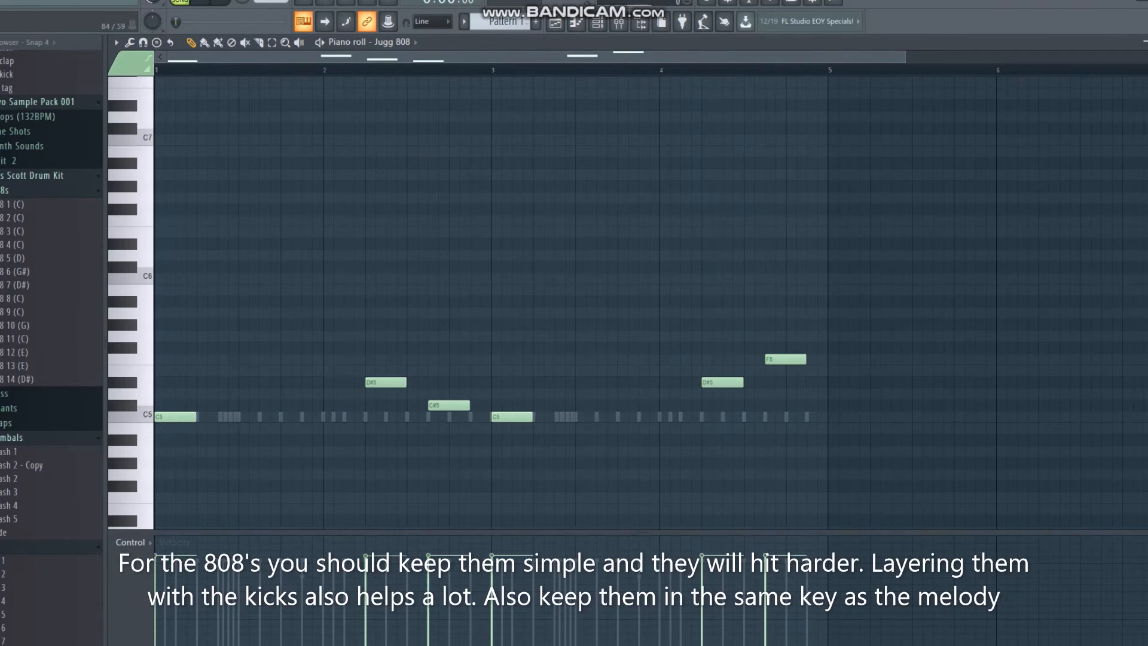
key("space")
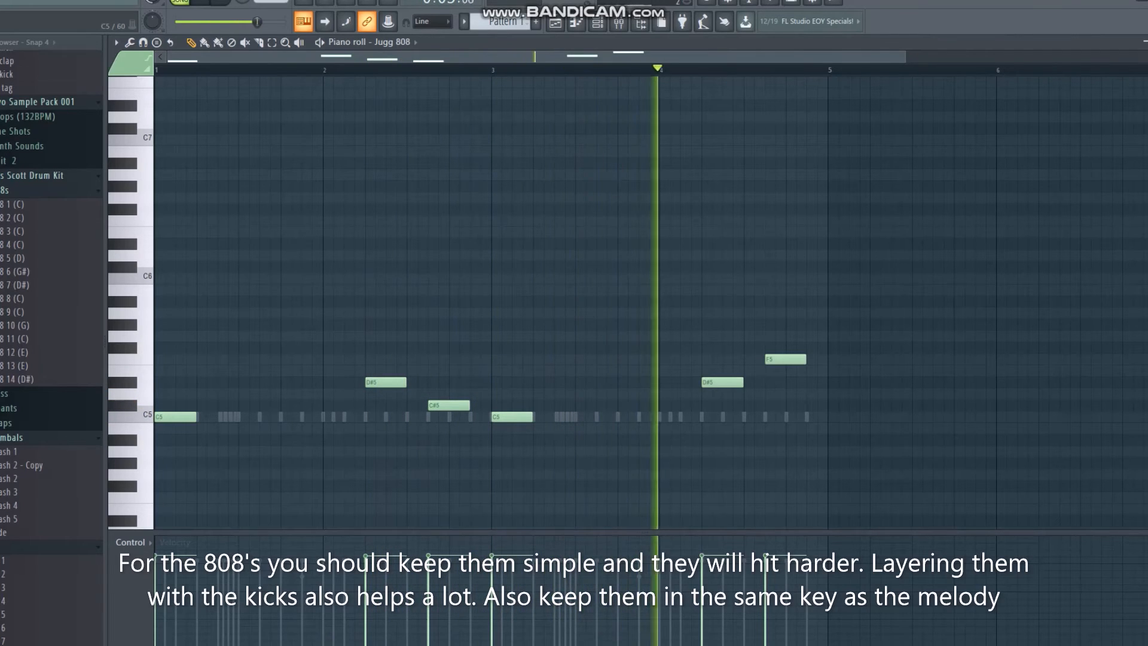
key("space")
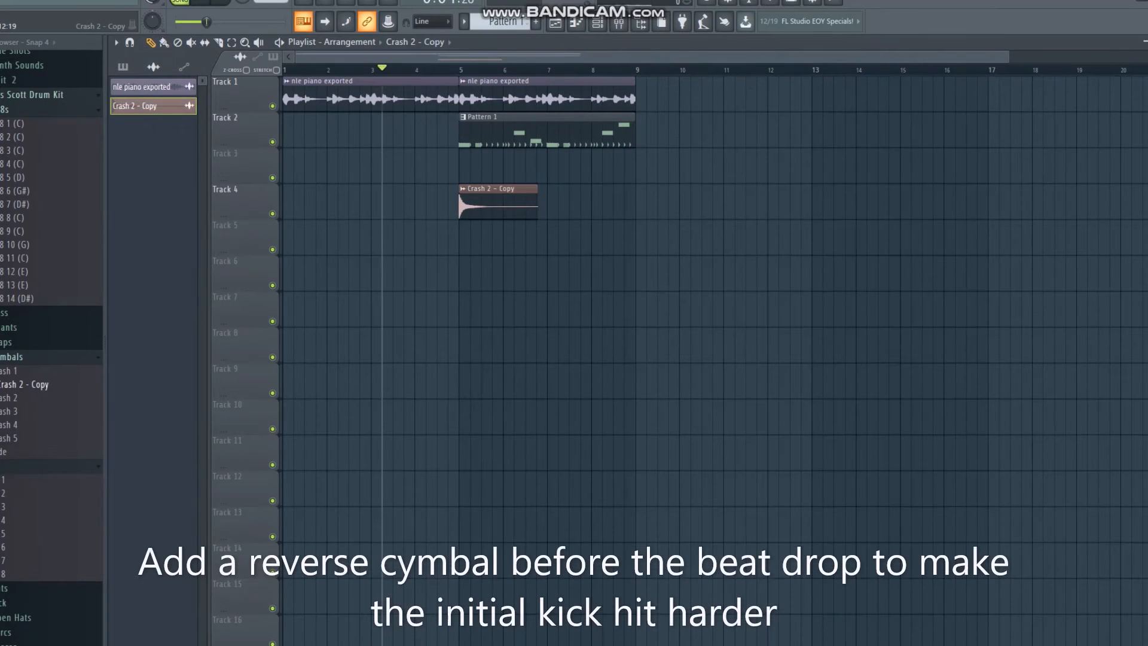
- Reverse the Crash 2 - Copy sample and move its Track 4 clip so that it ends at bar 5
double_click(464, 190)
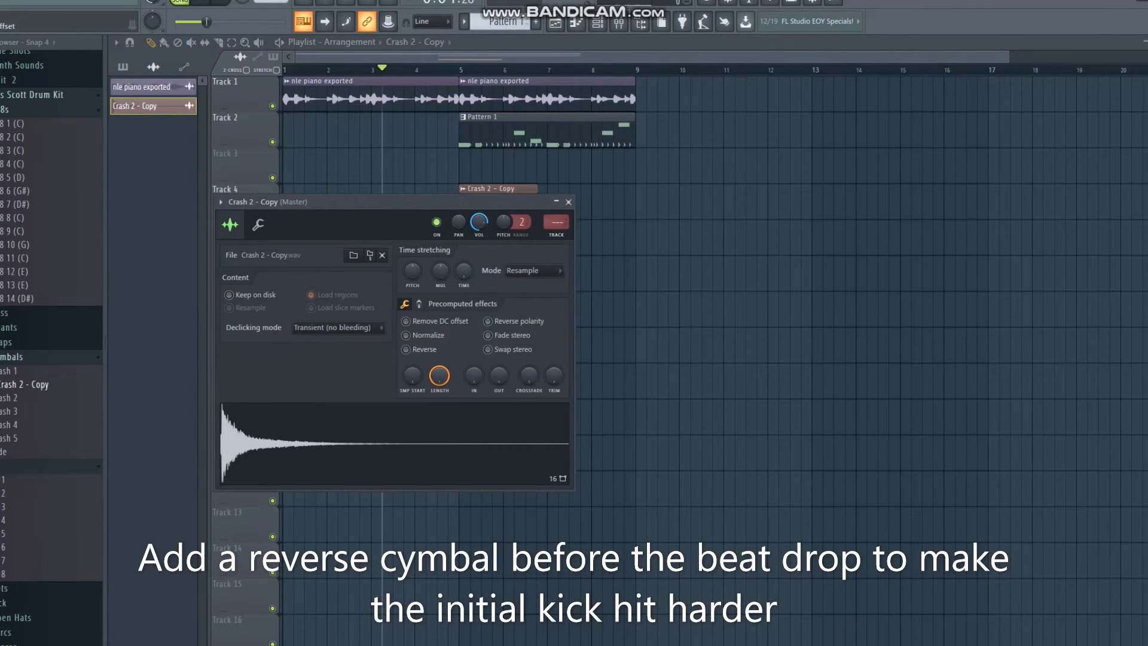
left_click(406, 349)
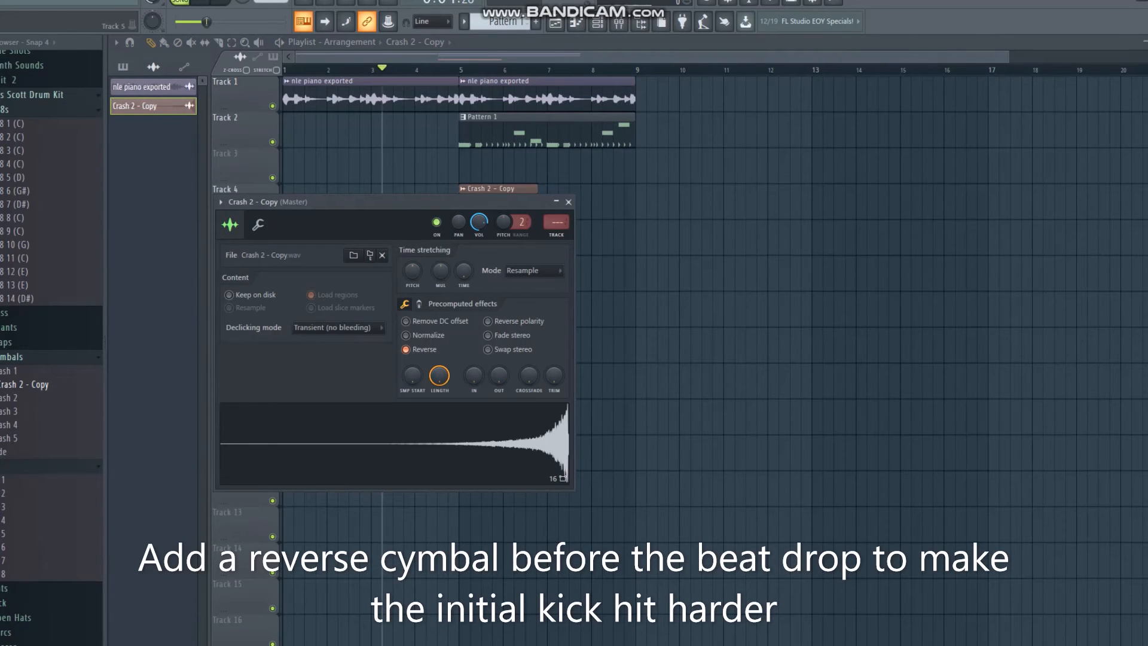
left_click(568, 203)
left_click_drag(510, 205, 444, 206)
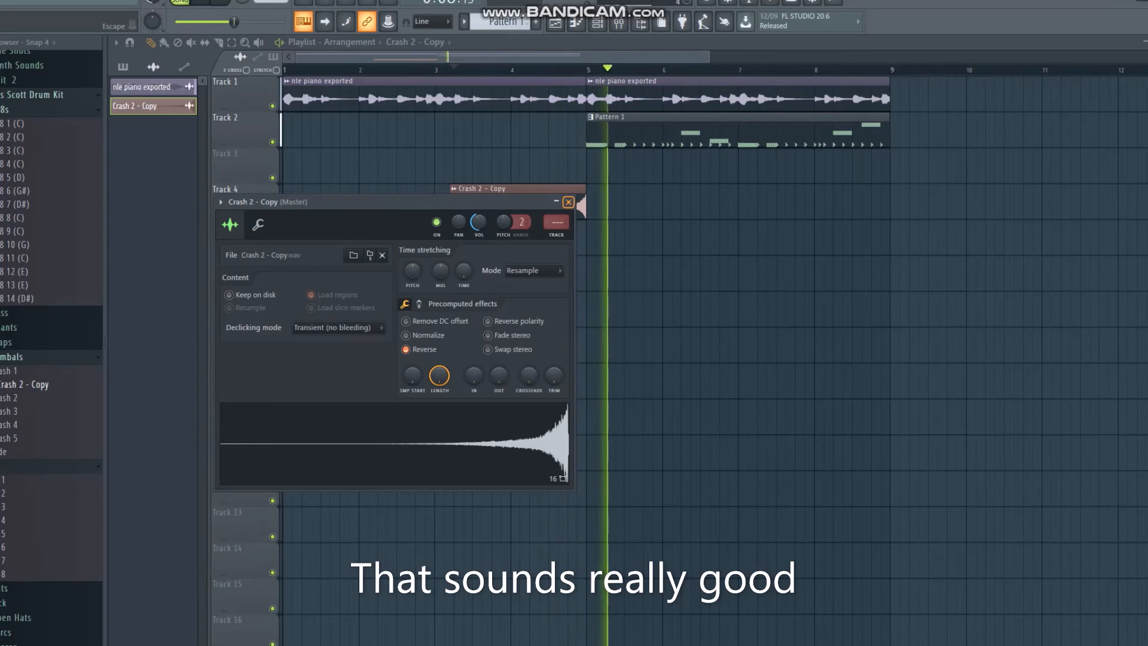
left_click(568, 203)
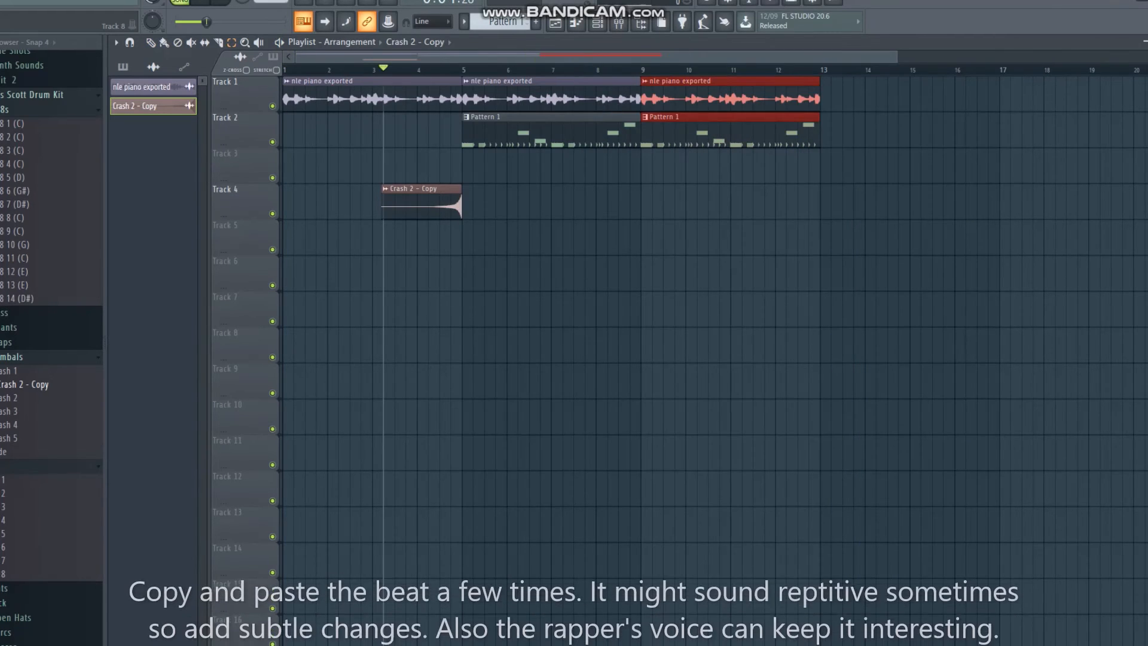
- Repeat the piano and Pattern 1 clips up to bar 21, and add one more nle piano exported clip at bar 21
key("ctrl+b")
key("ctrl+b")
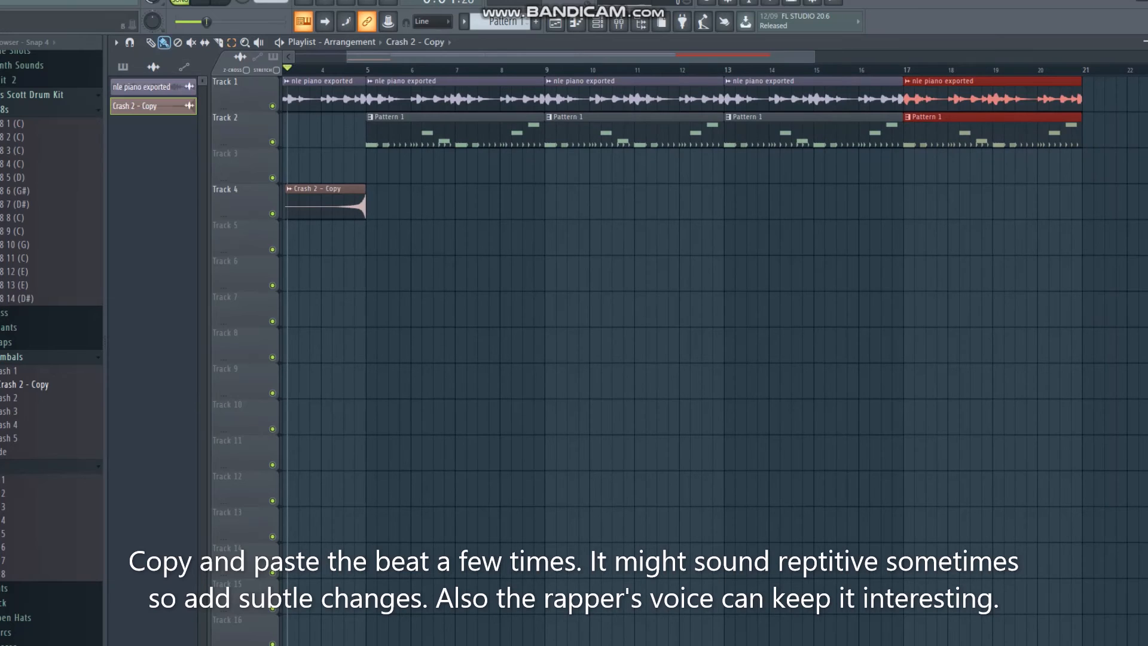
scroll(711, 309, "down", 3)
scroll(712, 309, "up", 1)
key("ctrl+d")
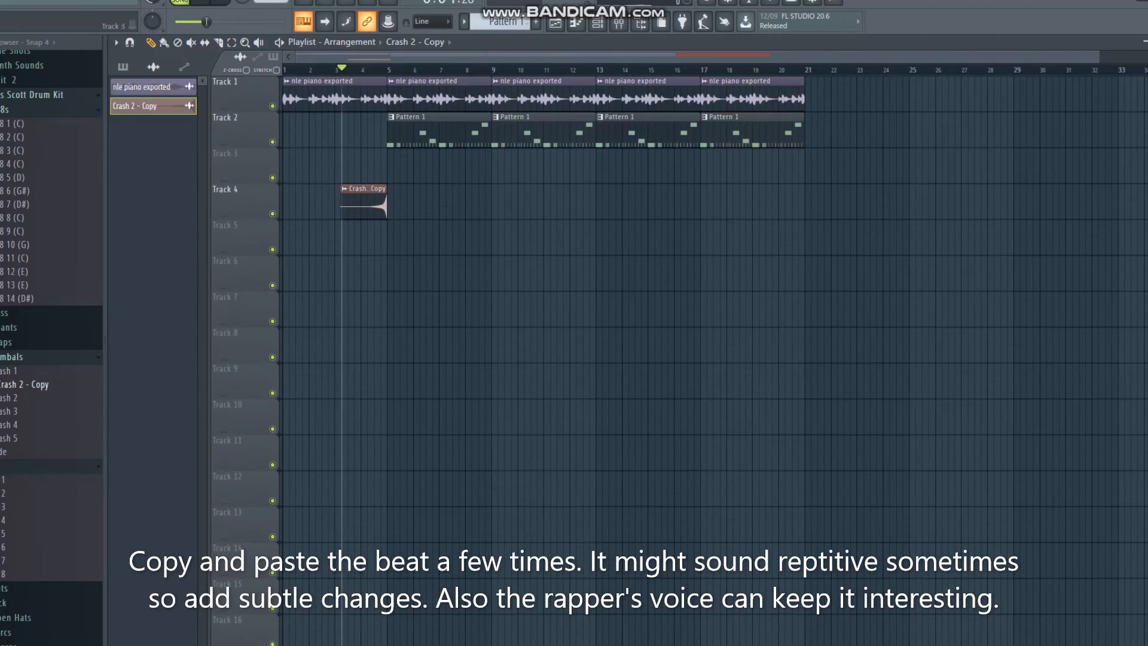
left_click(753, 95)
left_click(811, 96)
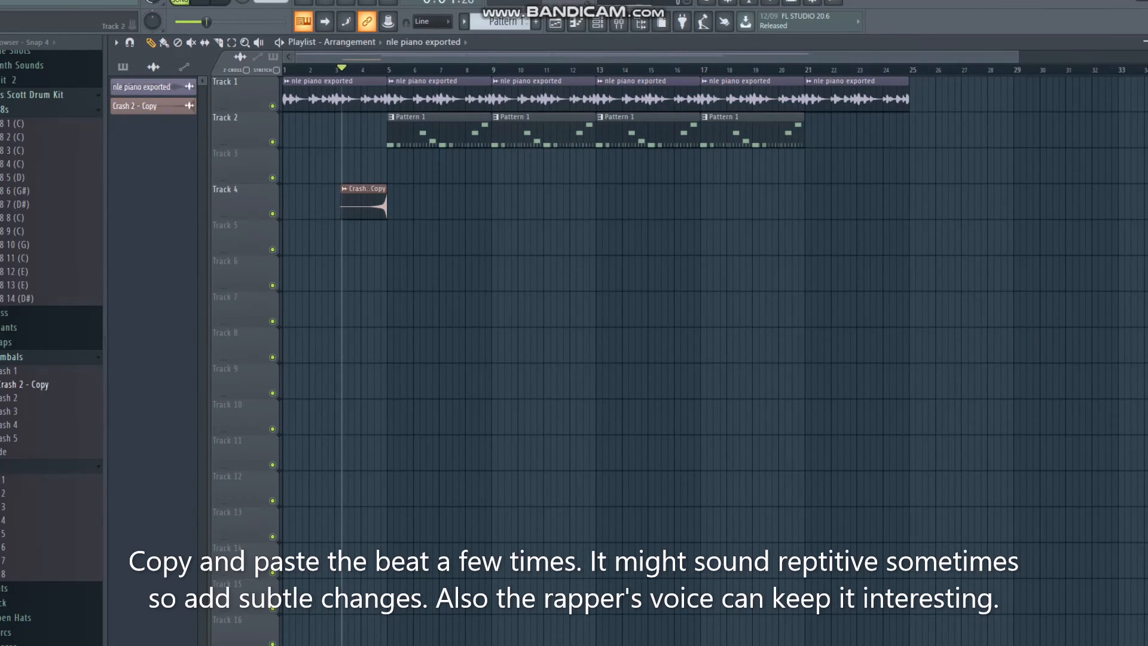
- Play from just before bar 5 and slice the piano and Pattern 1 clips one beat into bar 5
scroll(383, 166, "up", 4)
scroll(392, 165, "down", 1)
scroll(395, 166, "up", 3)
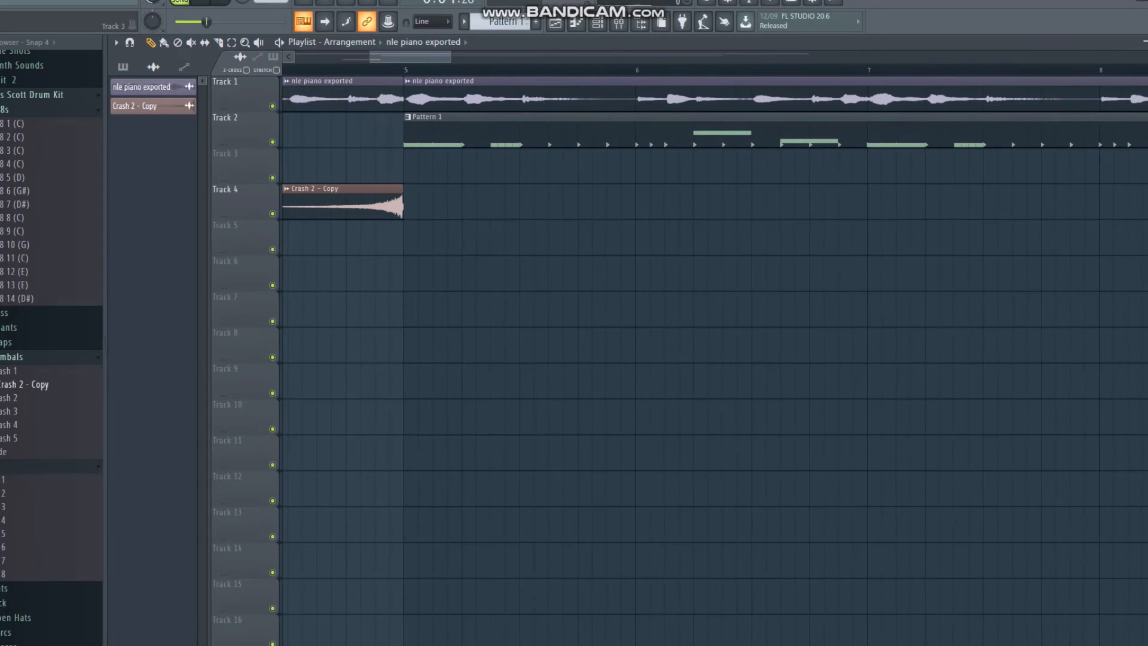
left_click(219, 42)
left_click(347, 70)
key("space")
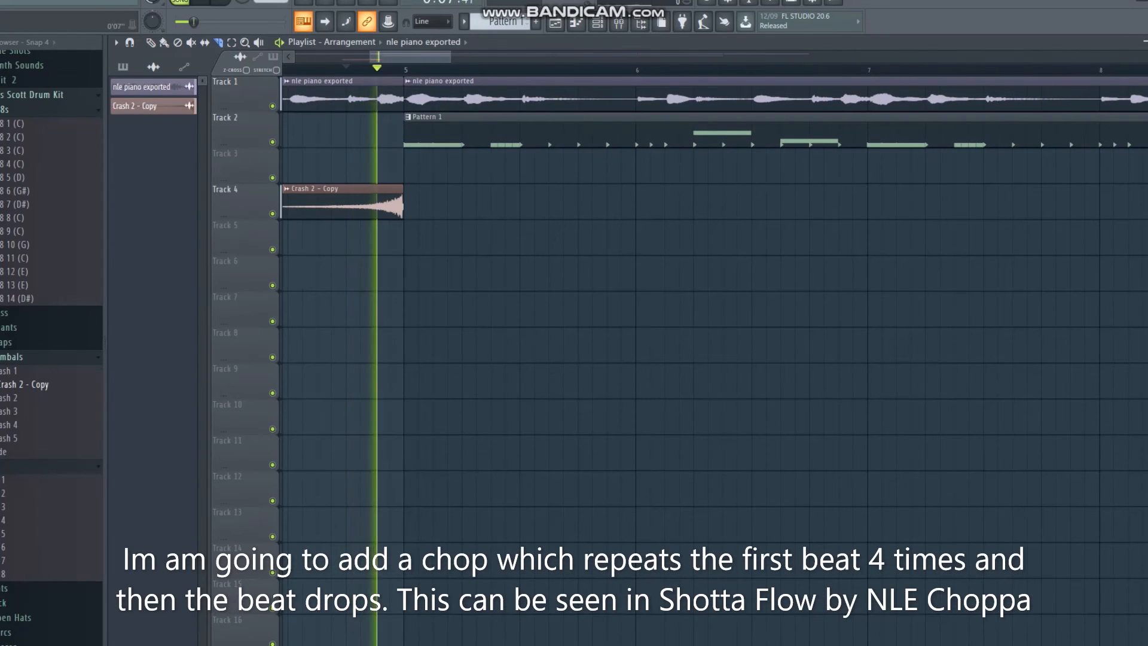
key("space")
left_click_drag(462, 216, 463, 94)
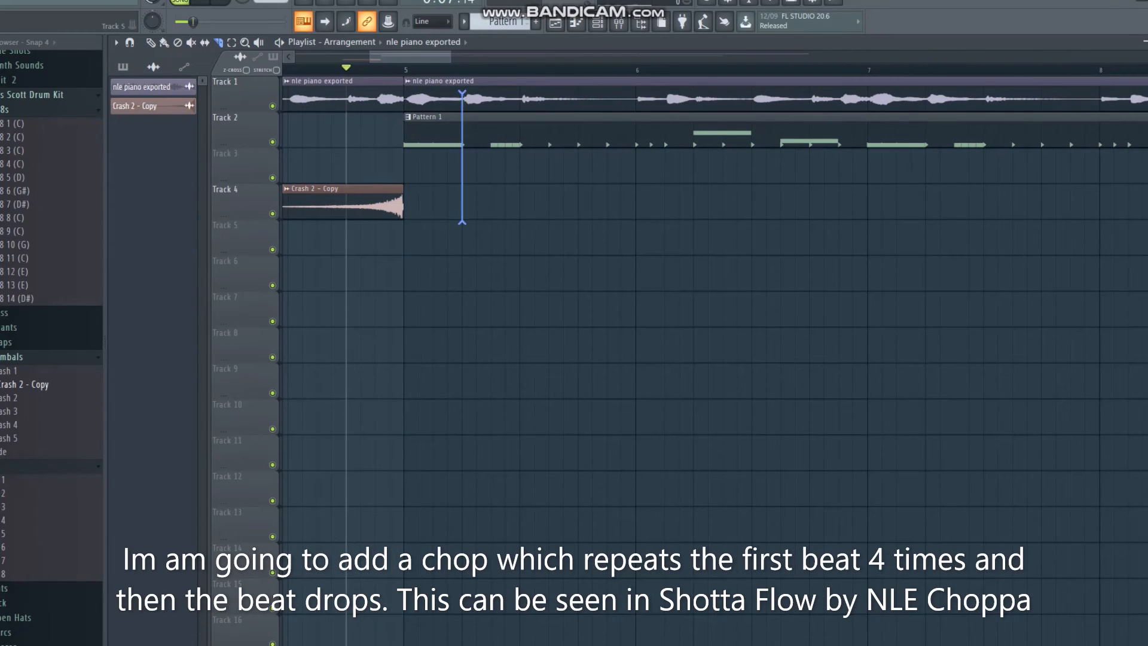
left_click_drag(463, 222, 463, 222)
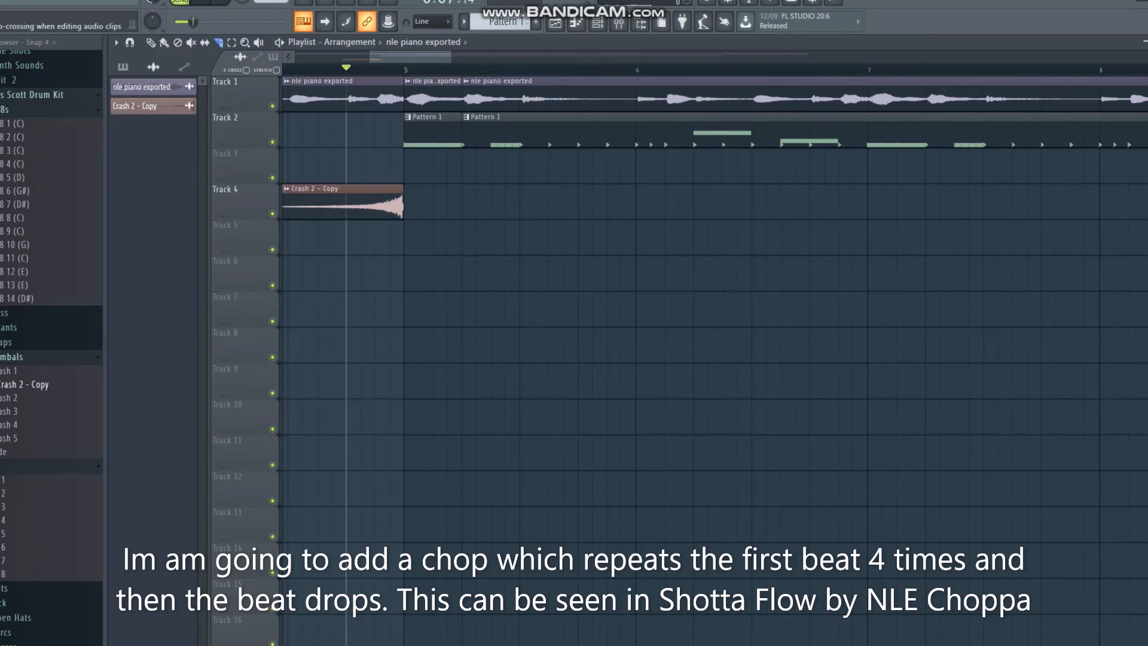
- Move all piano and Pattern 1 clips after the cut so that they start at bar 6
left_click_drag(438, 182, 428, 90)
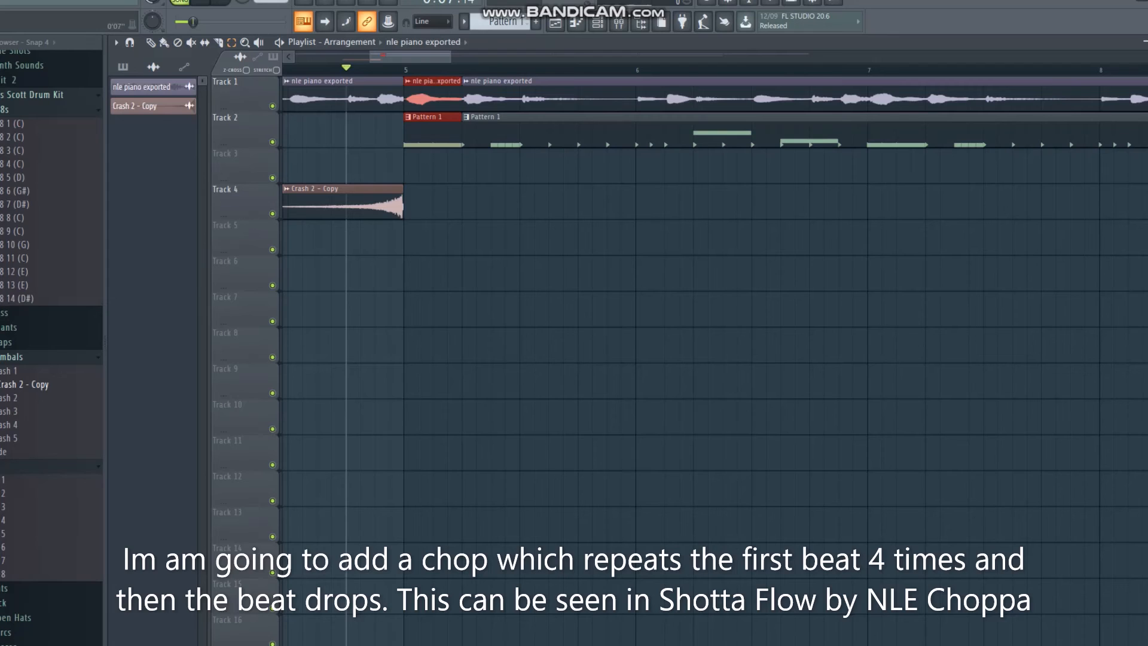
scroll(439, 167, "down", 8)
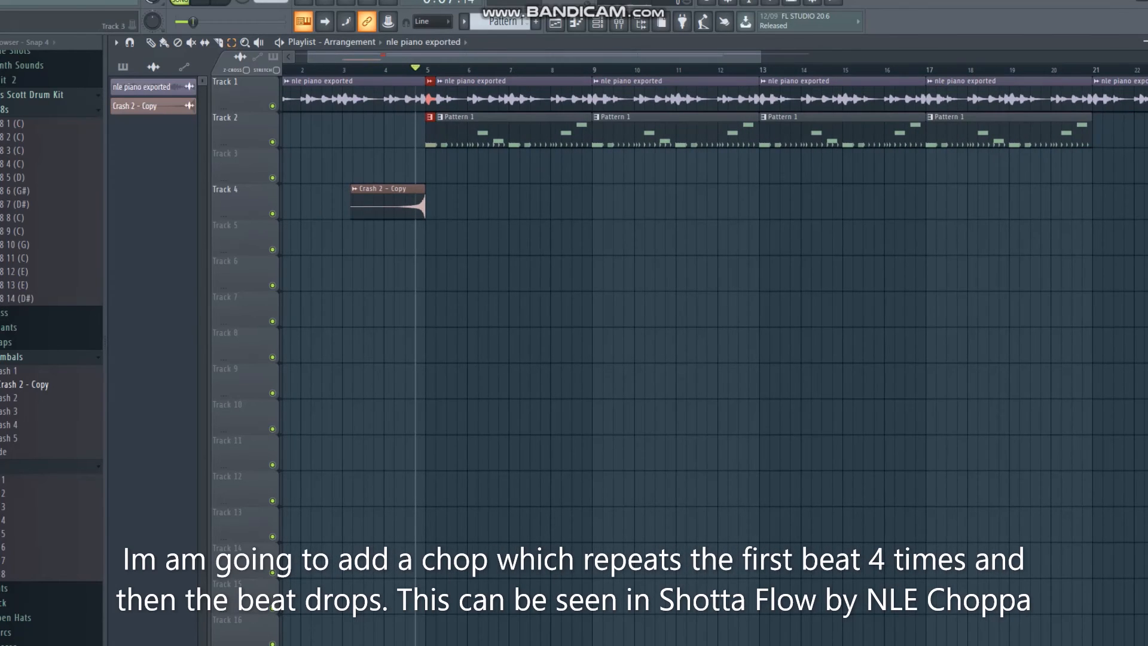
left_click_drag(1127, 79, 442, 144)
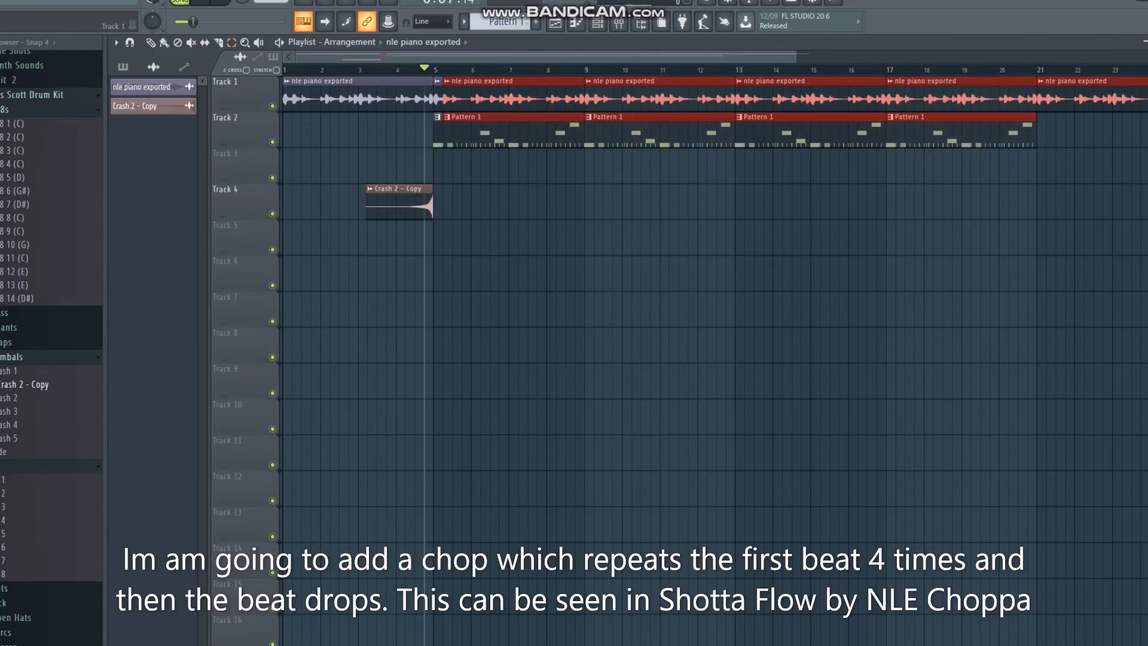
scroll(445, 143, "up", 7)
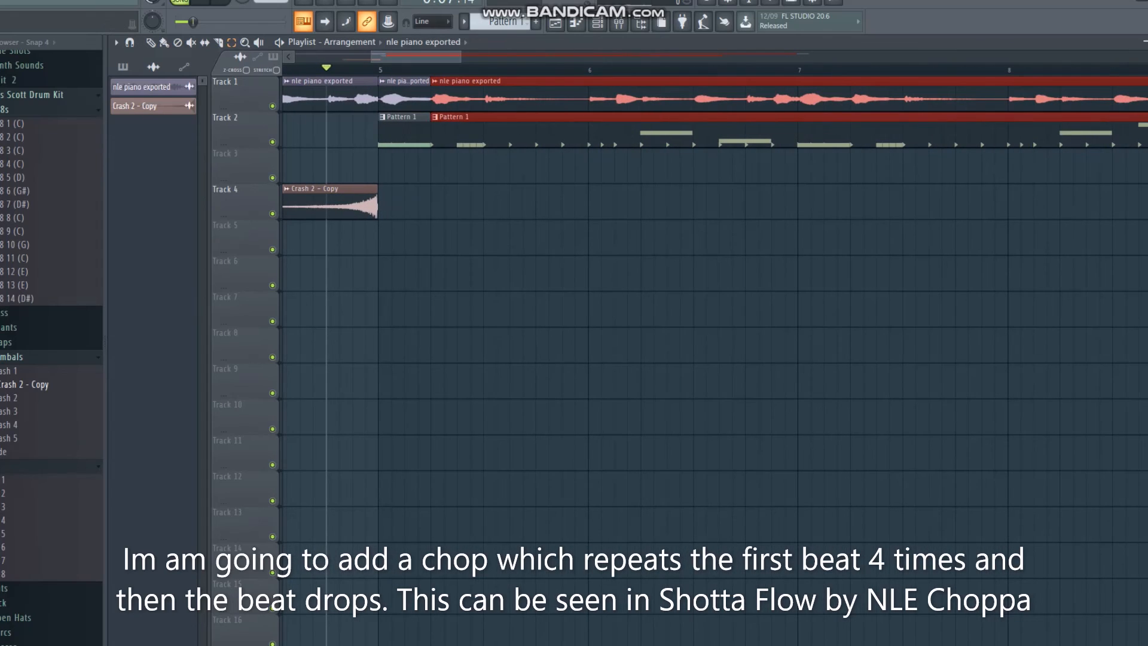
left_click_drag(446, 143, 604, 144)
key("ctrl+d")
- Duplicate the one-beat piano and Pattern 1 slices three times to fill bar 5, and play the chop back
left_click(232, 42)
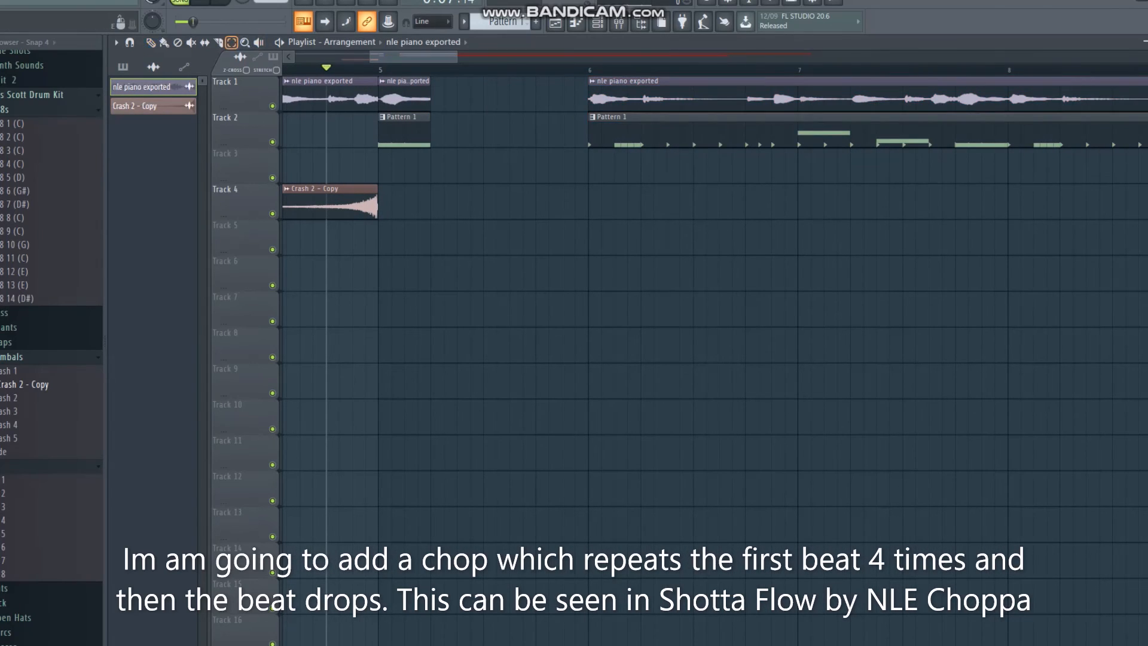
mouse_move(424, 238)
left_mouse_down()
mouse_move(410, 207)
mouse_move(404, 77)
left_mouse_up()
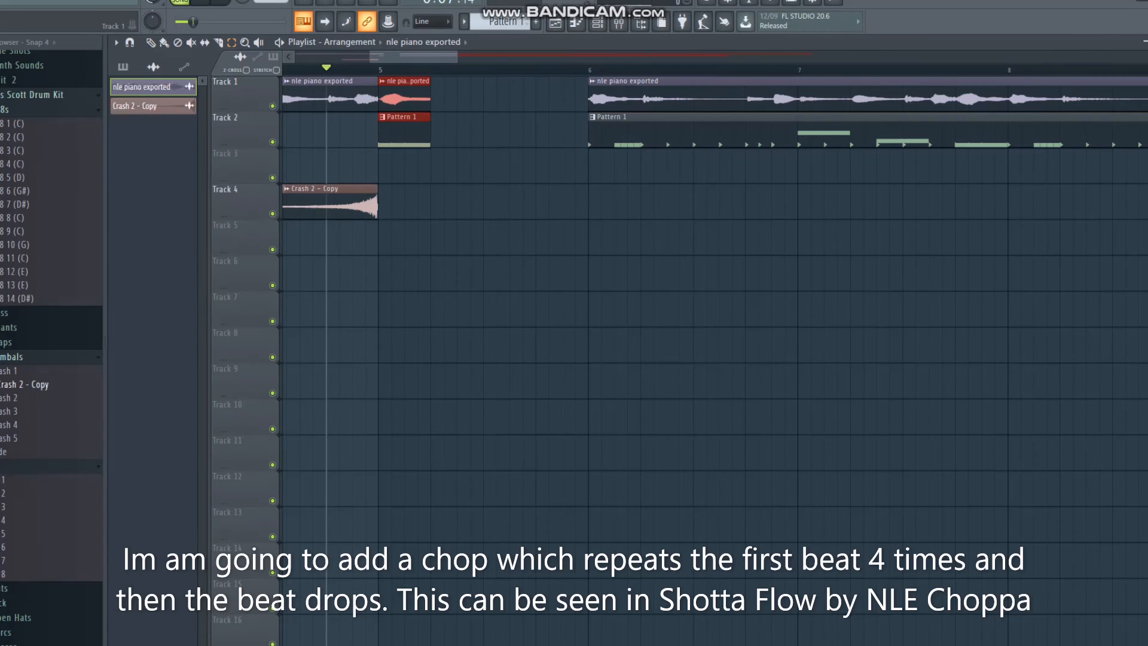
key("ctrl+b")
key("ctrl+b")
key("ctrl+b")
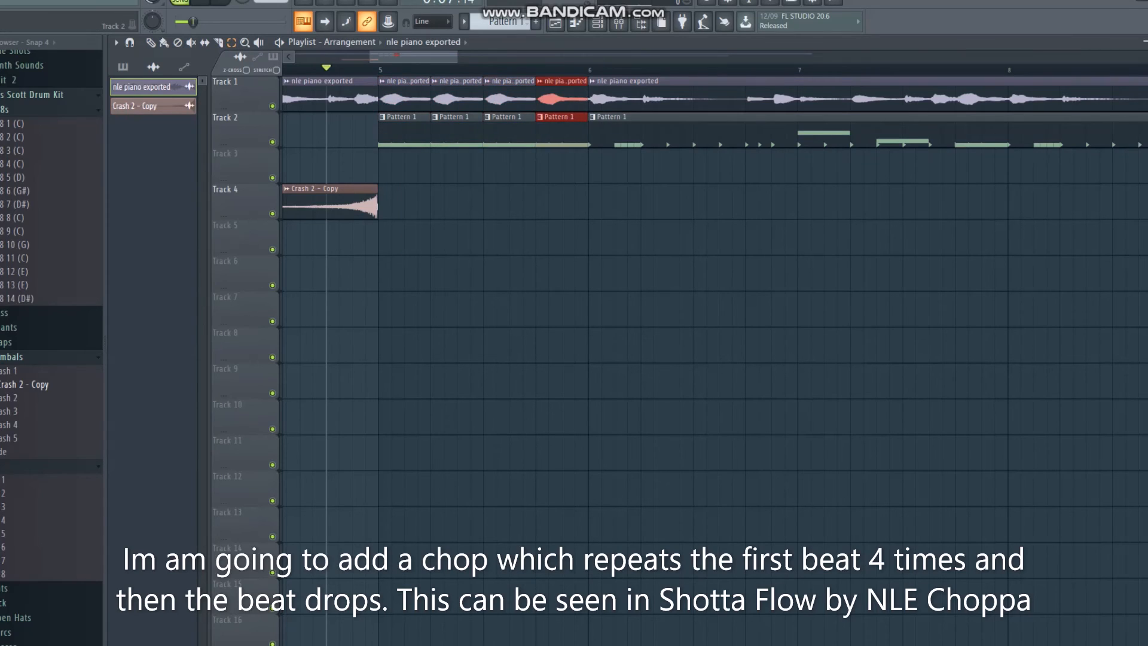
key("p")
key("space")
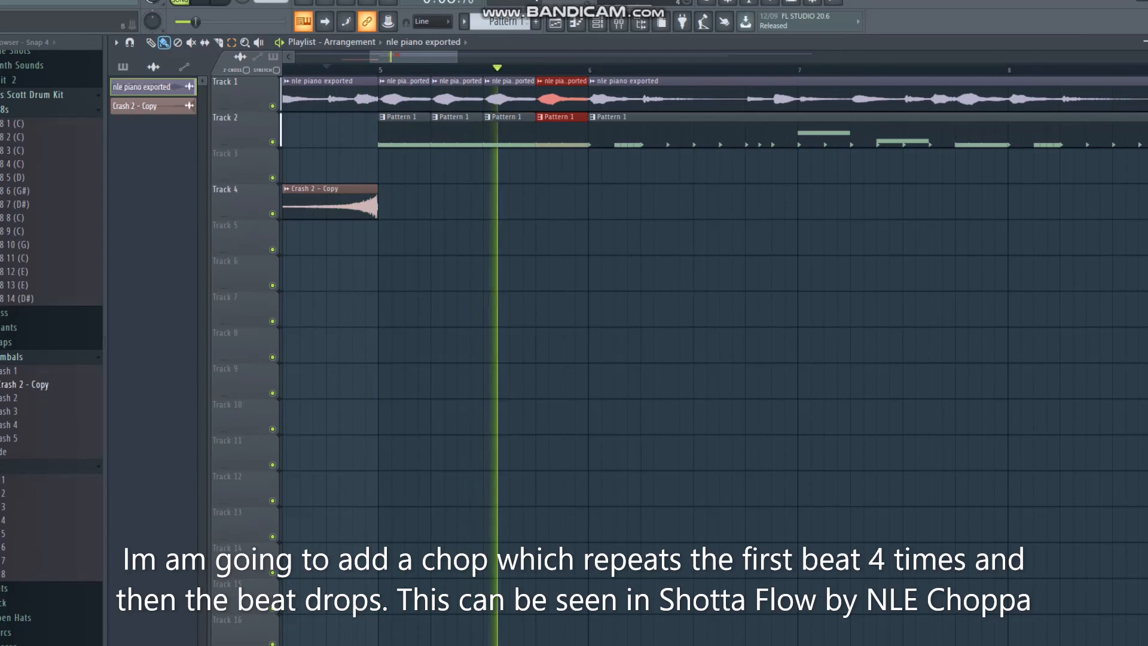
key("space")
- Slice the fourth one-beat piano and Pattern 1 clips in bar 5 in half and delete their second halves
scroll(695, 131, "up", 2)
key("b")
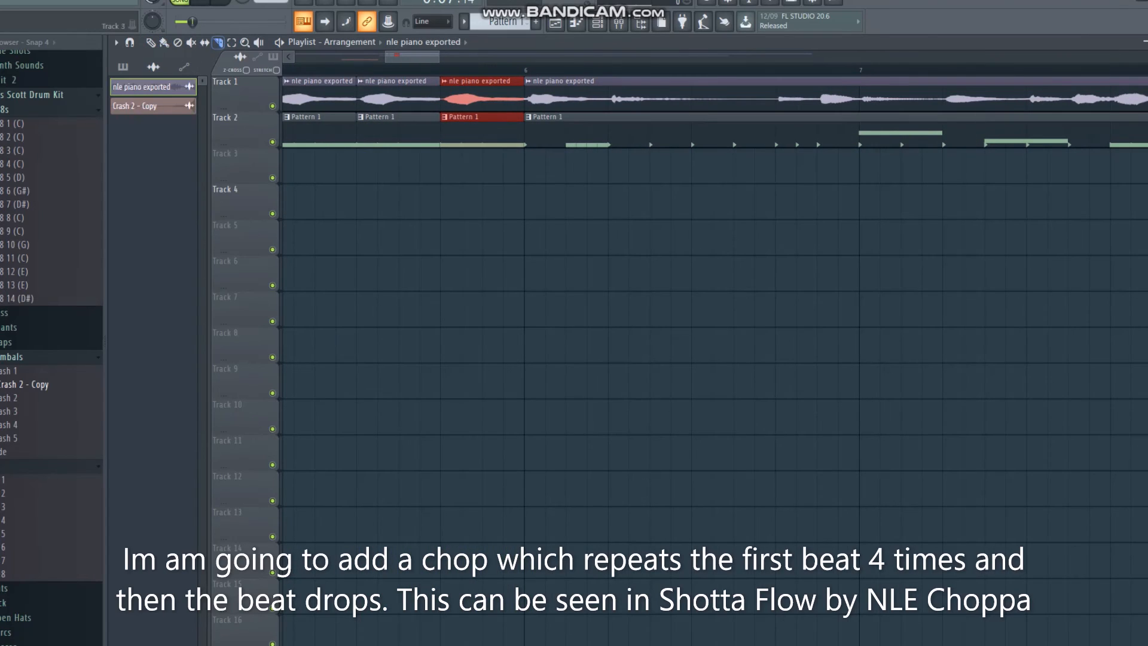
left_click_drag(482, 187, 483, 100)
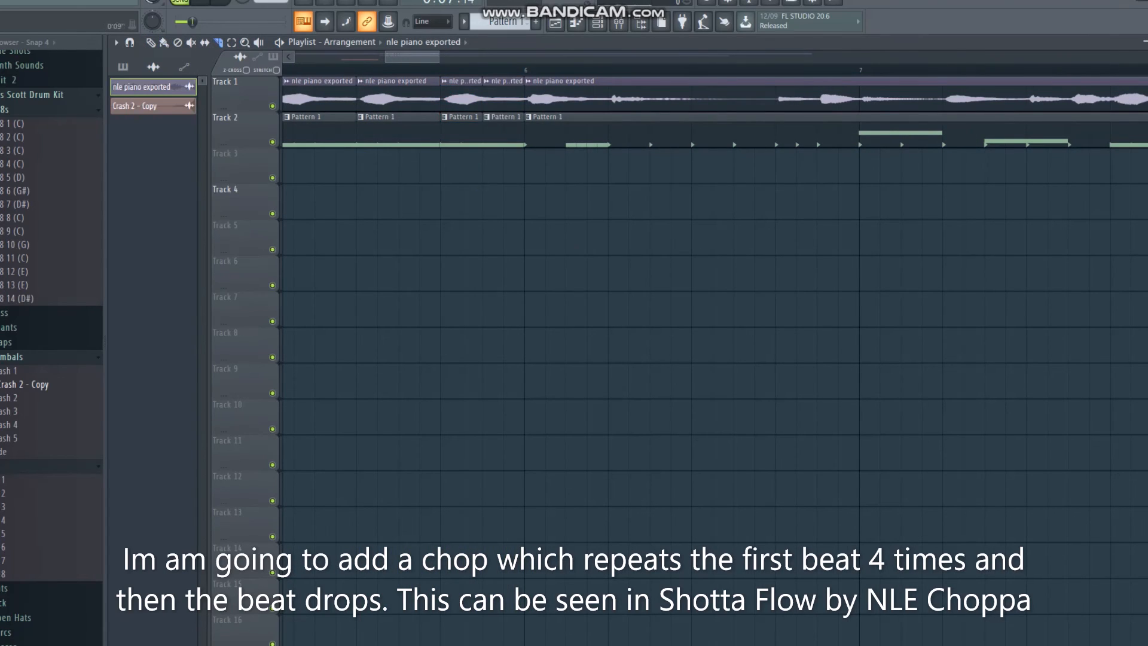
key("p")
right_click(504, 132)
right_click(504, 97)
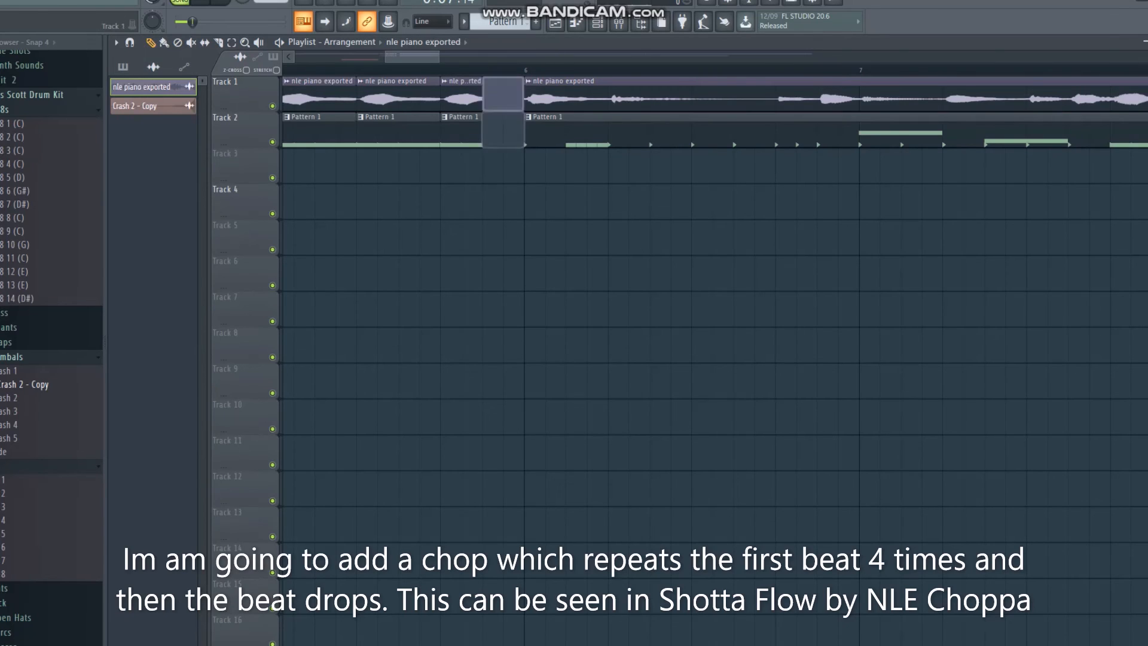
- Play the chop back and duplicate the remaining half-beat slices on both tracks into the gap before bar 6
scroll(600, 237, "down", 3)
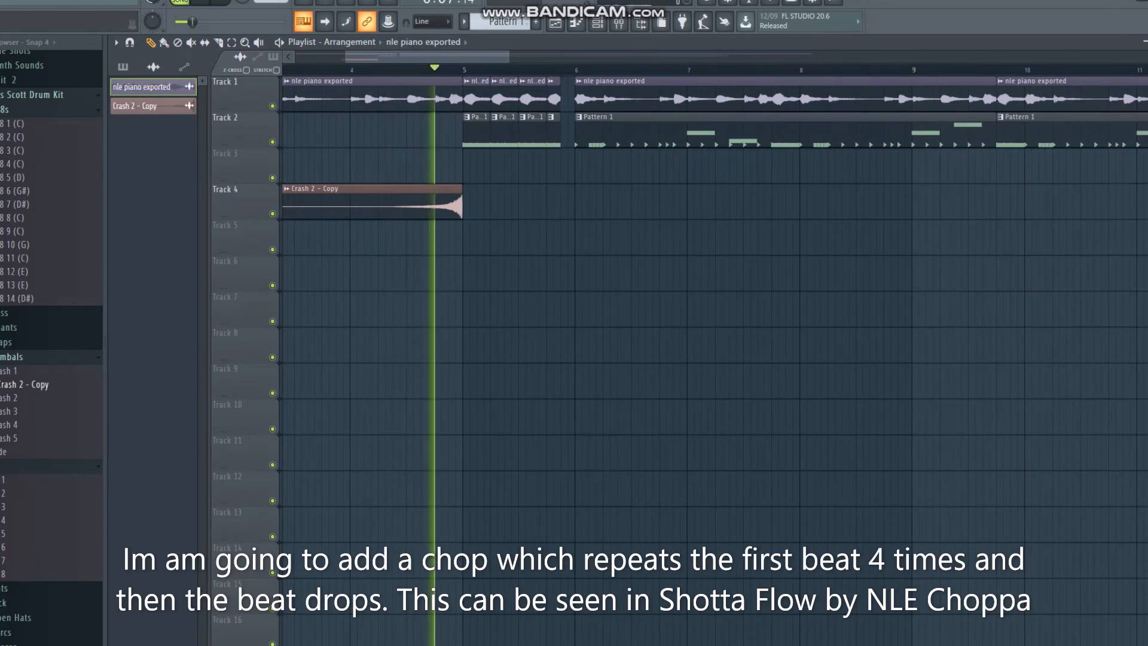
scroll(534, 239, "up", 2)
left_click(231, 42)
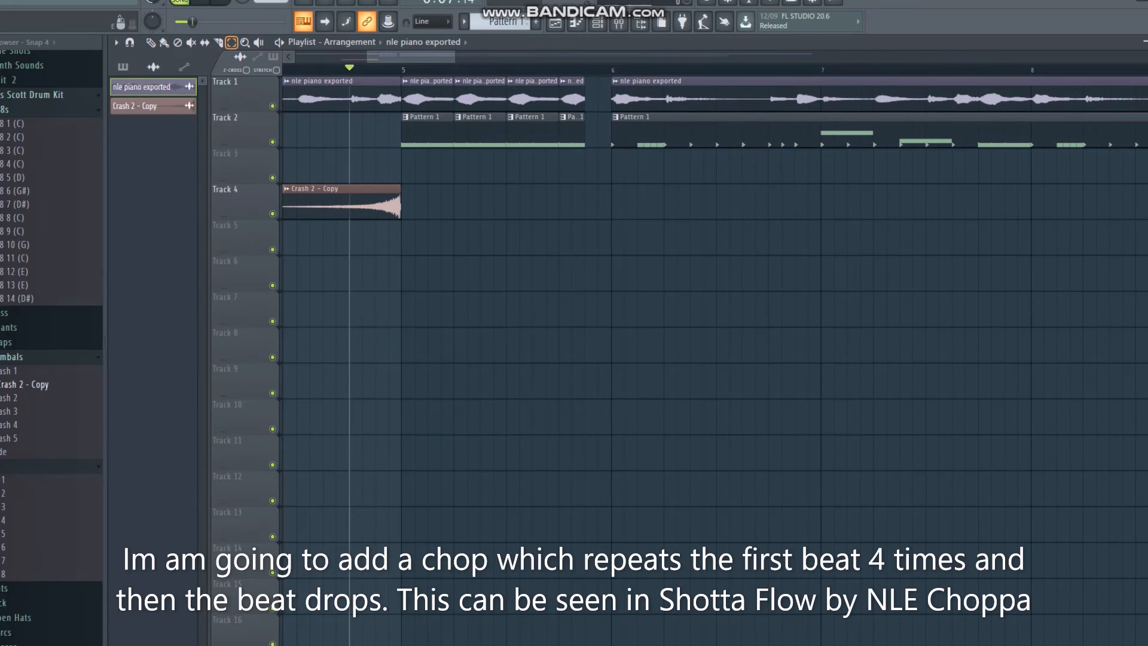
left_click_drag(588, 168, 577, 97)
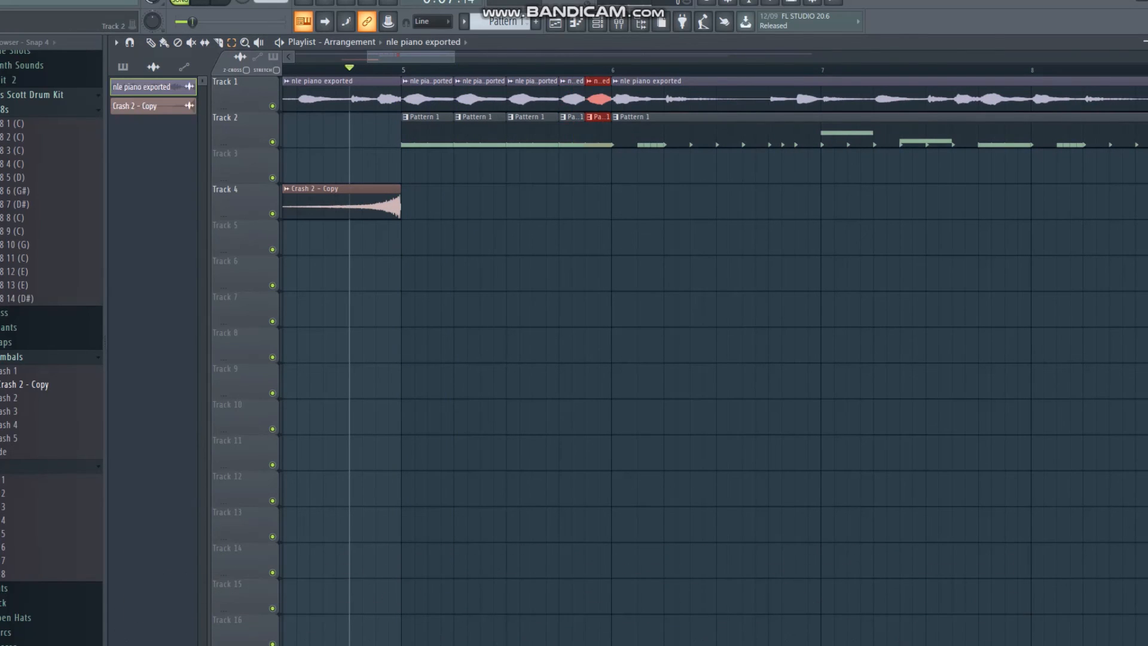